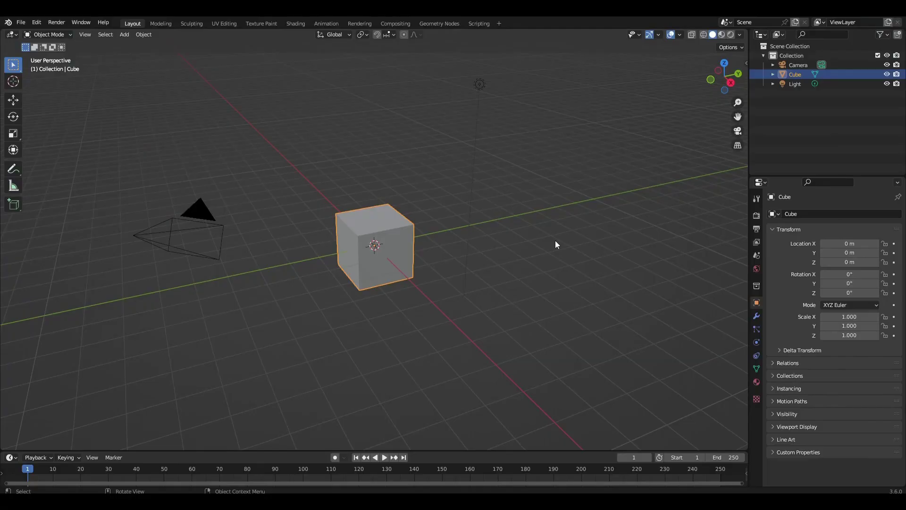
# - Delete all the default scene objects and add a cylinder mesh at the origin
pyautogui.press('a')
pyautogui.press('Delete')
pyautogui.hotkey('shift', 'a')
pyautogui.moveTo(555, 240)
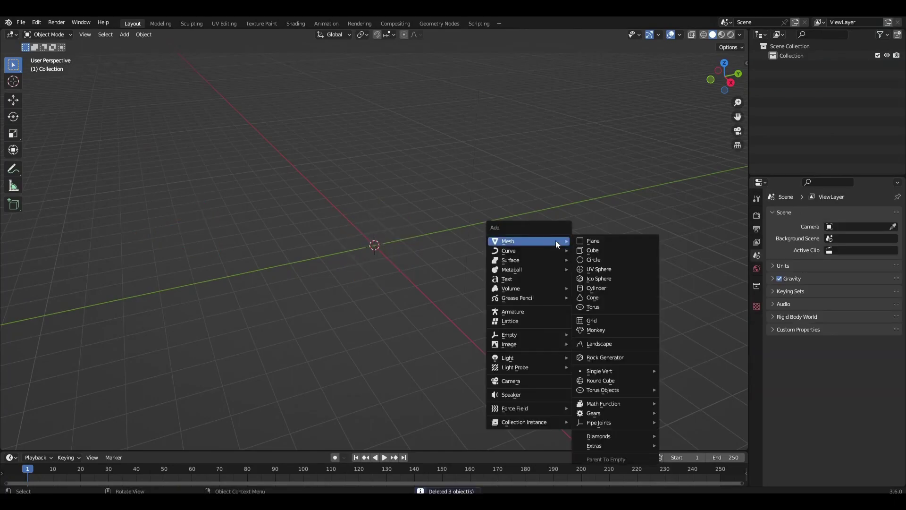
pyautogui.click(594, 288)
# - Flatten the cylinder's mesh into a disc by scaling it along Z by 0.2 and by about a further 0.82
pyautogui.press('Tab')
pyautogui.press('s')
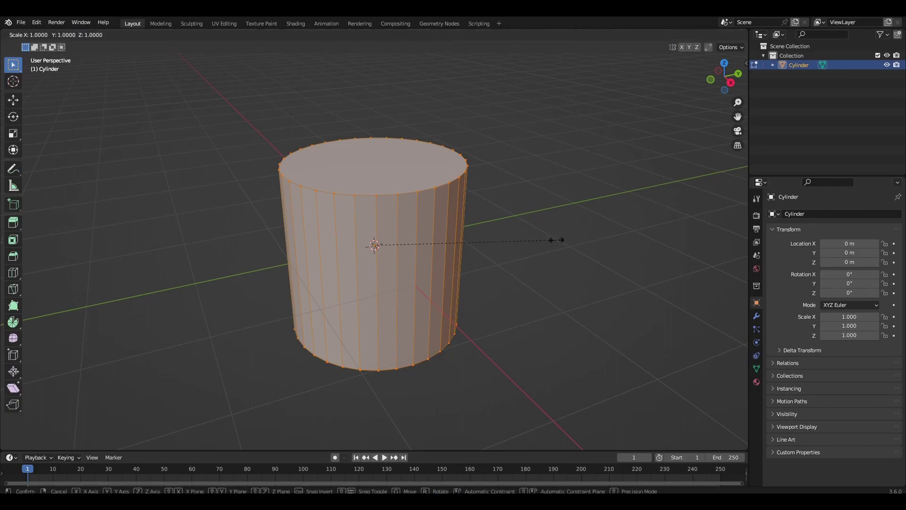
pyautogui.press('z')
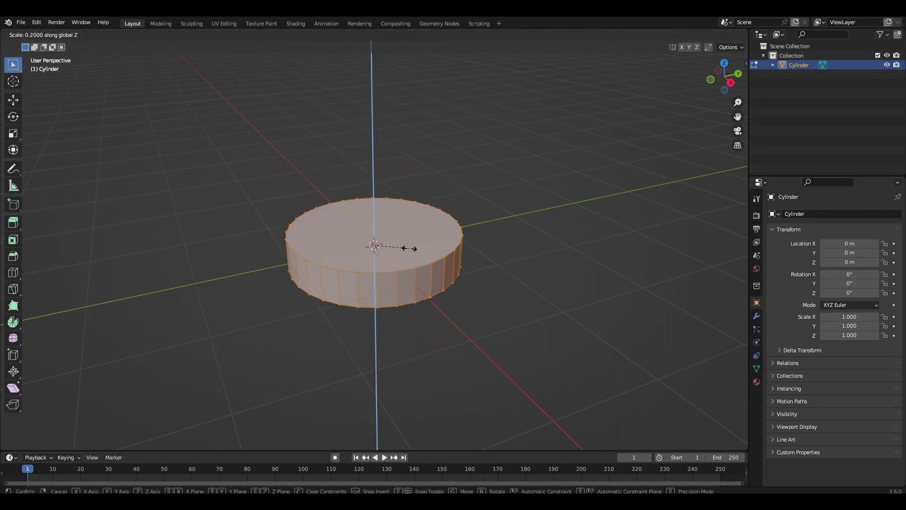
pyautogui.click(409, 248)
pyautogui.scroll(1, 409, 249)
pyautogui.moveTo(410, 257); pyautogui.dragTo(433, 259, button='middle')
pyautogui.press('s')
pyautogui.press('z')
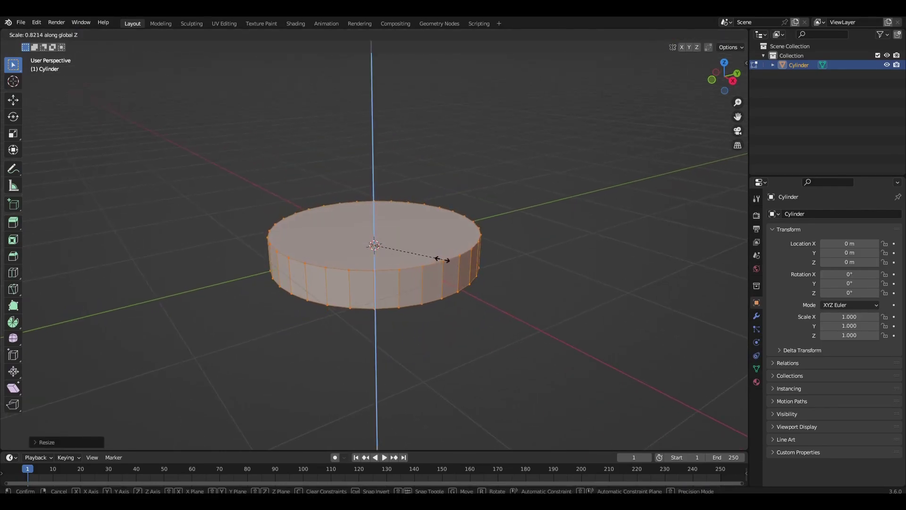
pyautogui.click(437, 258)
# - Inset the disc's top and bottom faces by about 0.34 m and bridge them with LoopTools to open a hole
pyautogui.press('3')
pyautogui.click(425, 245)
pyautogui.moveTo(427, 226); pyautogui.dragTo(422, 293, button='middle')
pyautogui.click(407, 224)
pyautogui.press('i')
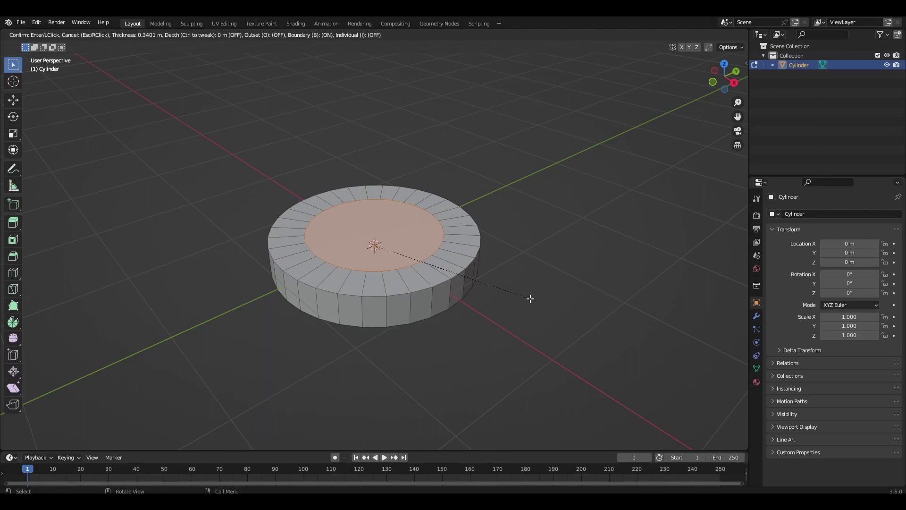
pyautogui.click(530, 299)
pyautogui.rightClick(529, 298)
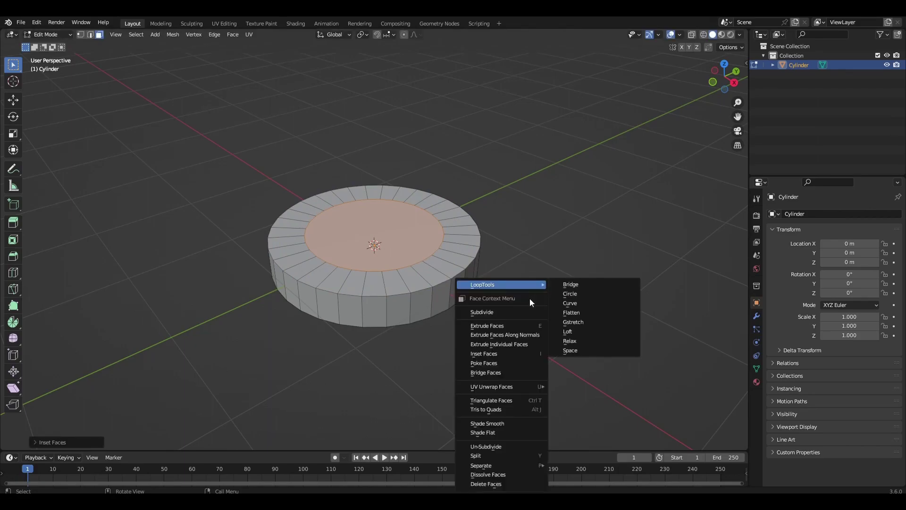
pyautogui.click(559, 284)
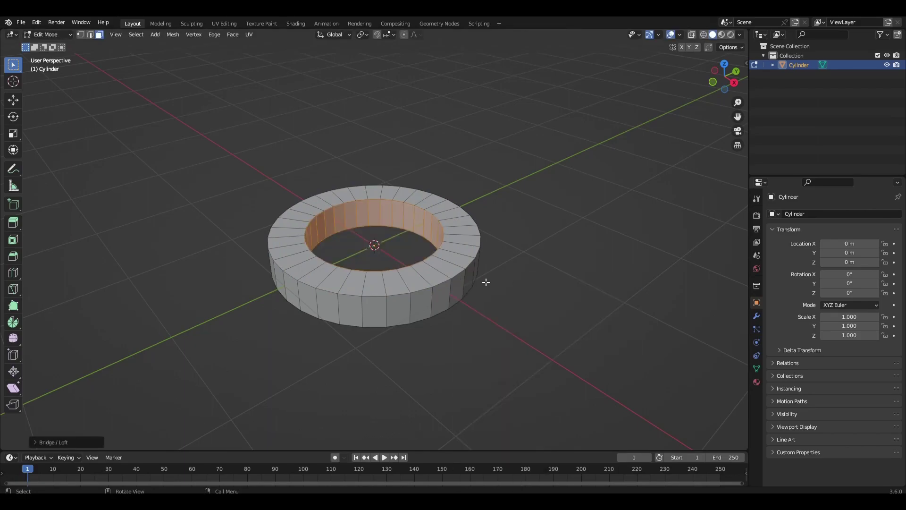
# - Select the inner and outer rim edge loops on both sides of the ring and give them a narrow multi-segment bevel
pyautogui.press('Tab')
pyautogui.press('Tab')
pyautogui.press('2')
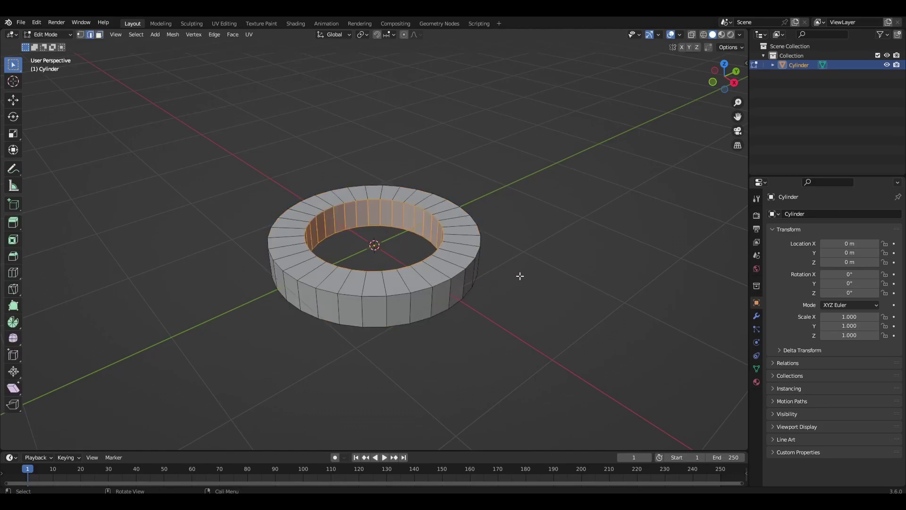
pyautogui.keyDown('alt'); pyautogui.click(434, 217); pyautogui.keyUp('alt')
pyautogui.keyDown('alt'); pyautogui.keyDown('shift'); pyautogui.click(424, 234); pyautogui.keyUp('shift'); pyautogui.keyUp('alt')
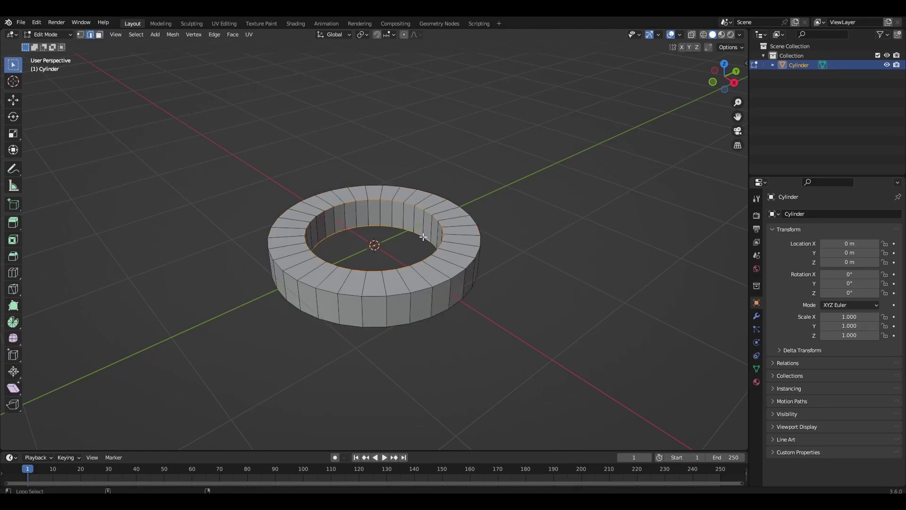
pyautogui.moveTo(423, 237); pyautogui.dragTo(428, 212, button='middle')
pyautogui.scroll(1, 448, 233)
pyautogui.keyDown('alt'); pyautogui.keyDown('shift'); pyautogui.click(460, 242); pyautogui.keyUp('shift'); pyautogui.keyUp('alt')
pyautogui.keyDown('alt'); pyautogui.keyDown('shift'); pyautogui.click(465, 279); pyautogui.keyUp('shift'); pyautogui.keyUp('alt')
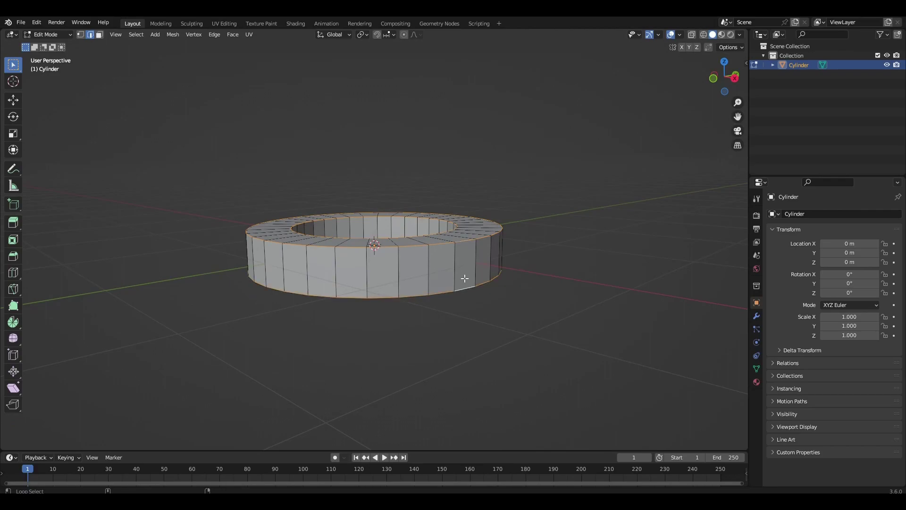
pyautogui.moveTo(464, 279); pyautogui.dragTo(474, 300, button='middle')
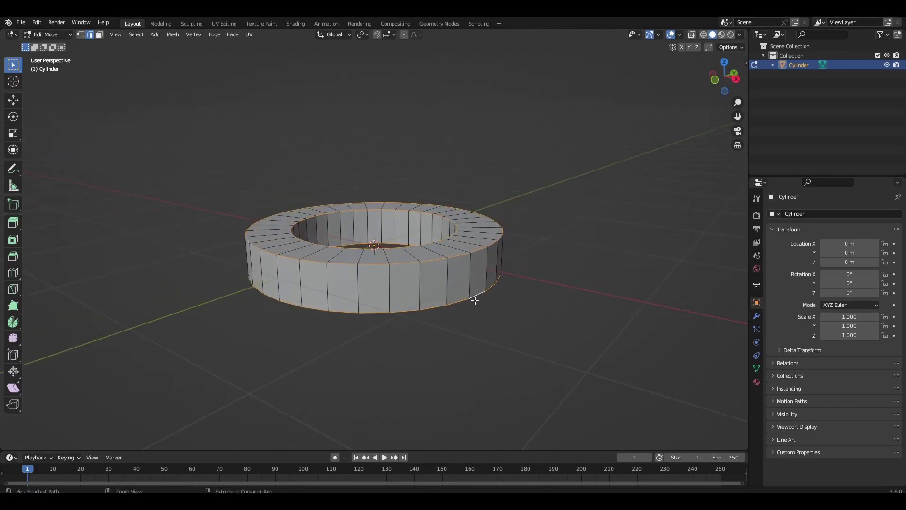
pyautogui.hotkey('ctrl', 'b')
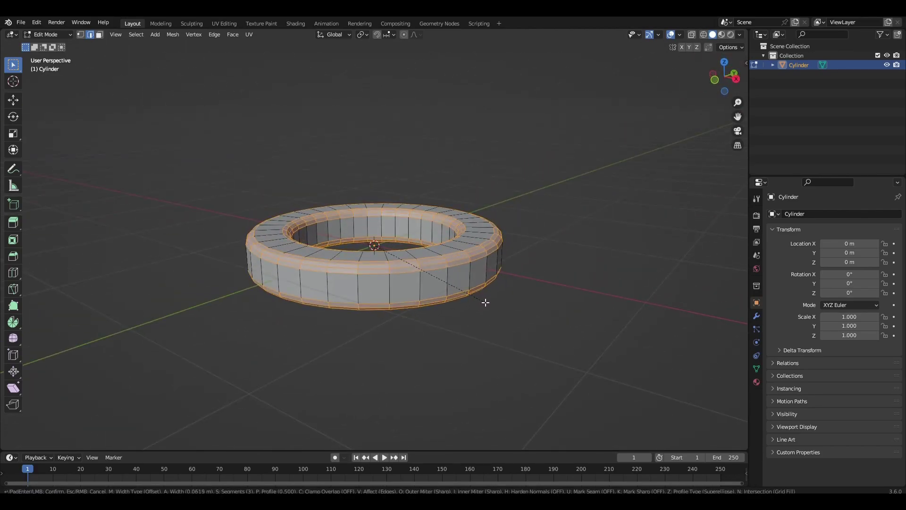
pyautogui.scroll(1, 483, 303)
pyautogui.click(482, 303)
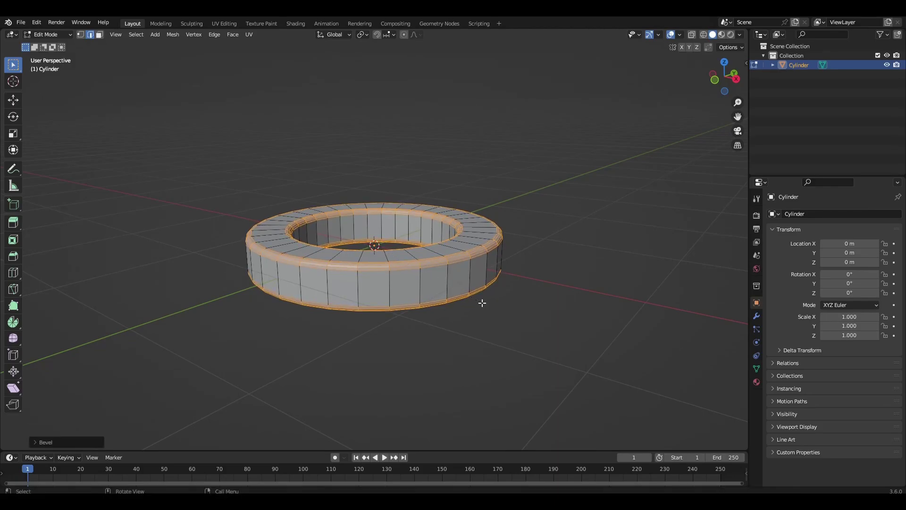
# - Return to Object Mode and apply Shade Smooth to the ring
pyautogui.press('Tab')
pyautogui.rightClick(467, 287)
pyautogui.click(466, 286)
# - In wireframe front view, add a cube and move it 1.5 m up along Z above the ring
pyautogui.moveTo(468, 294); pyautogui.dragTo(440, 328, button='middle')
pyautogui.press('KP_1')
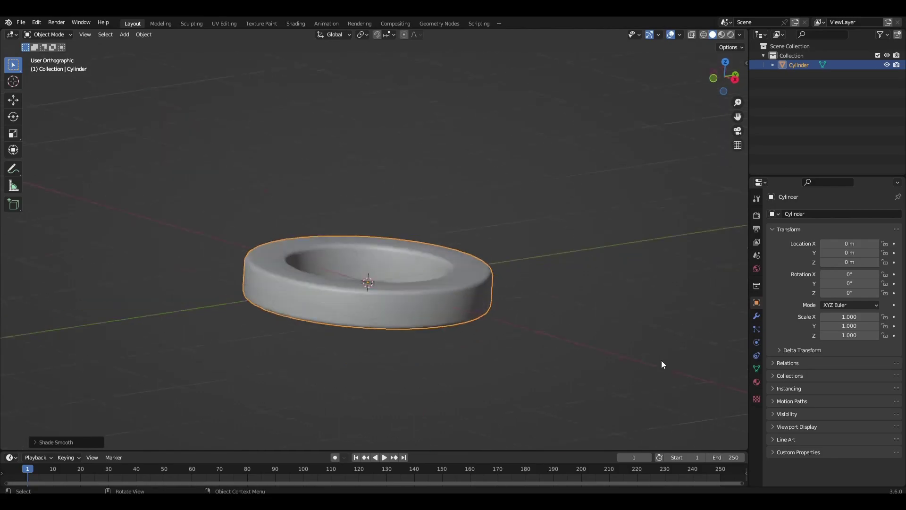
pyautogui.click(703, 35)
pyautogui.scroll(-1, 550, 143)
pyautogui.hotkey('shift', 'a')
pyautogui.moveTo(551, 144)
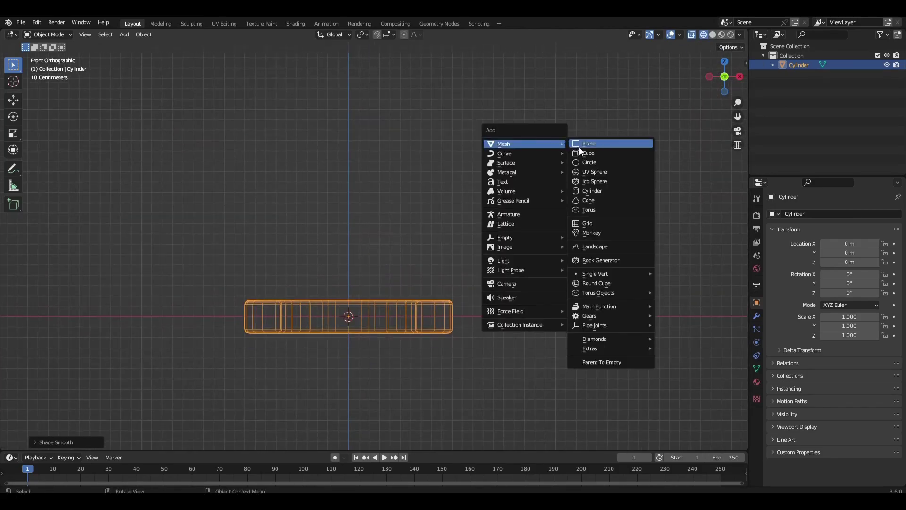
pyautogui.click(585, 152)
pyautogui.press('g')
pyautogui.press('z')
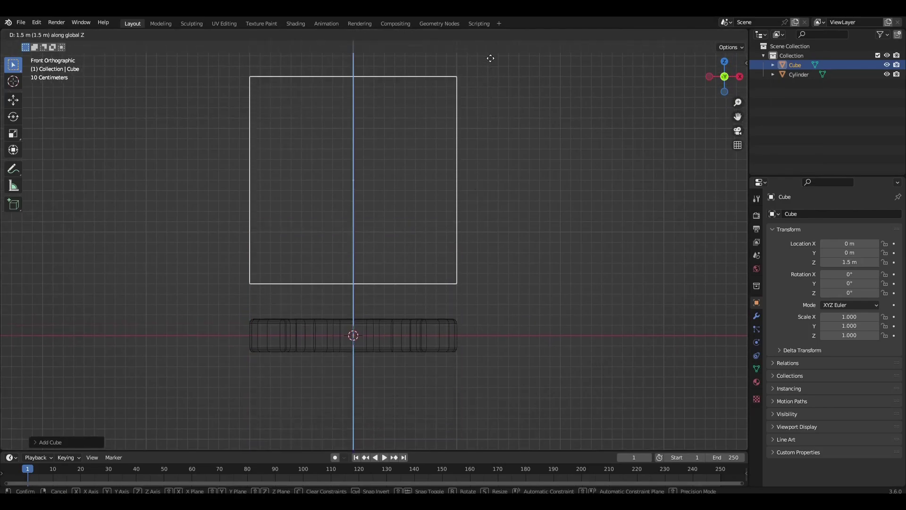
pyautogui.click(491, 58)
# - Add a level 4 Subdivision modifier to the cube and apply it
pyautogui.click(755, 316)
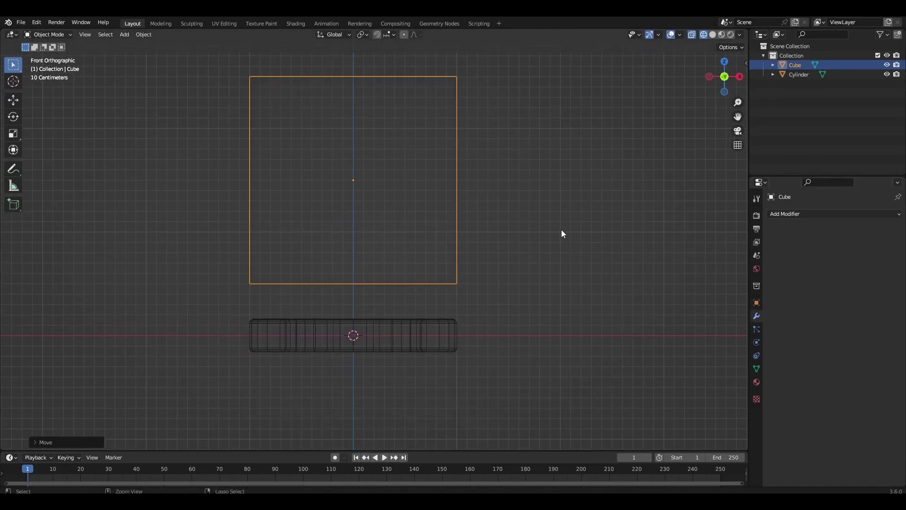
pyautogui.hotkey('ctrl', '4')
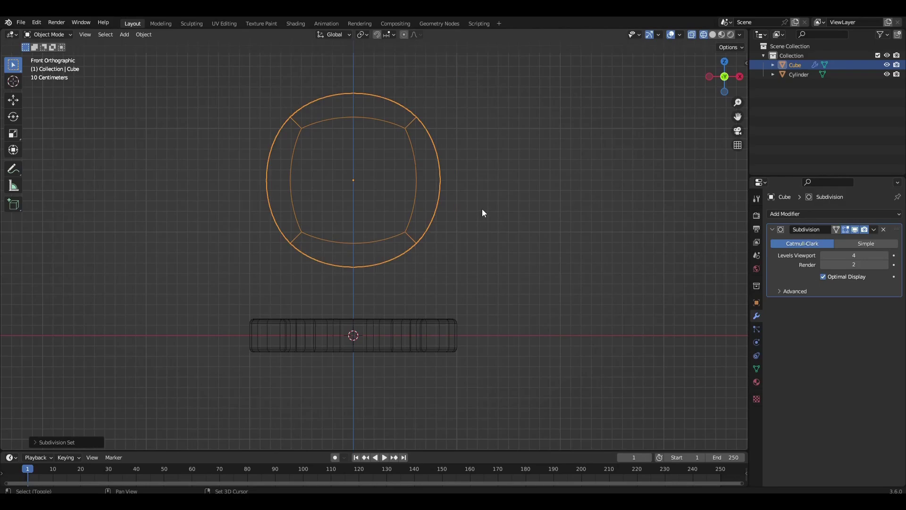
pyautogui.scroll(1, 500, 222)
pyautogui.hotkey('ctrl', 'a')
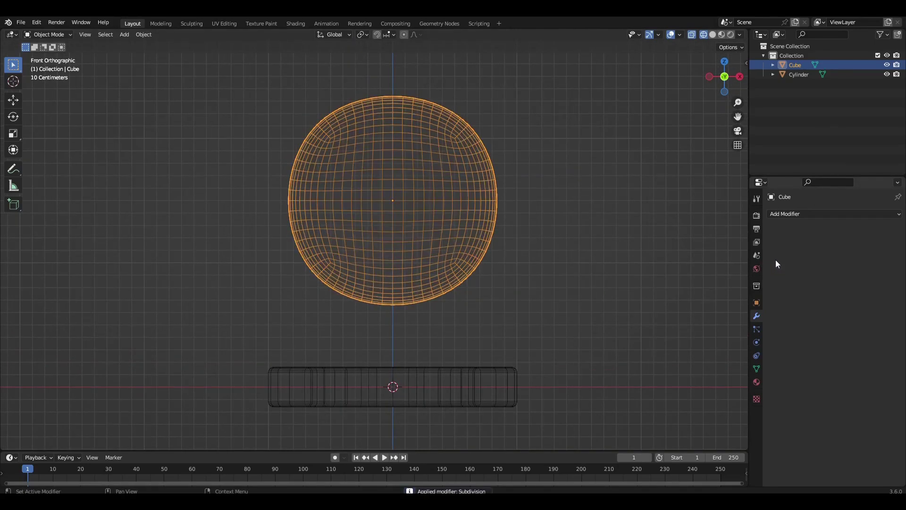
# - Add a Cast modifier to the subdivided cube to make it spherical and apply it
pyautogui.click(786, 214)
pyautogui.click(783, 252)
pyautogui.hotkey('ctrl', 'a')
# - Compare the sphere with the ring from above and scale it up slightly in front view
pyautogui.moveTo(609, 241); pyautogui.dragTo(594, 295, button='middle')
pyautogui.press('KP_7')
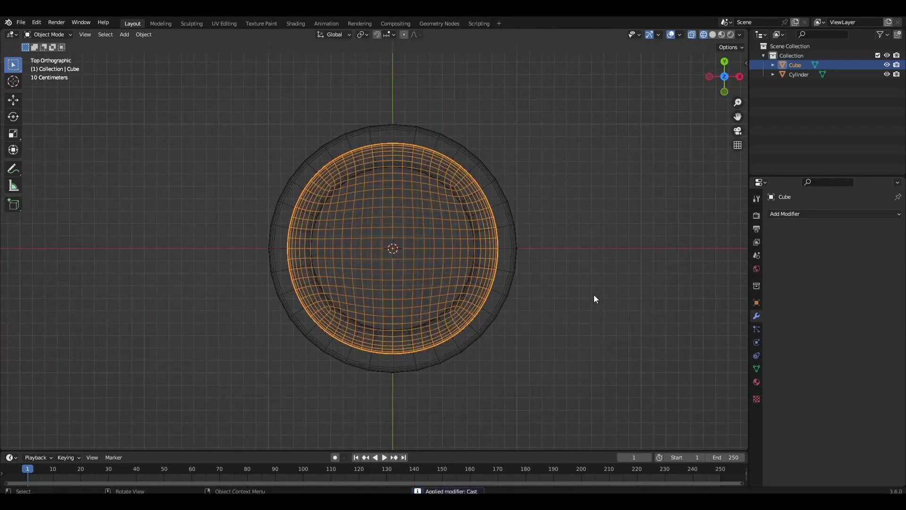
pyautogui.press('KP_1')
pyautogui.press('s')
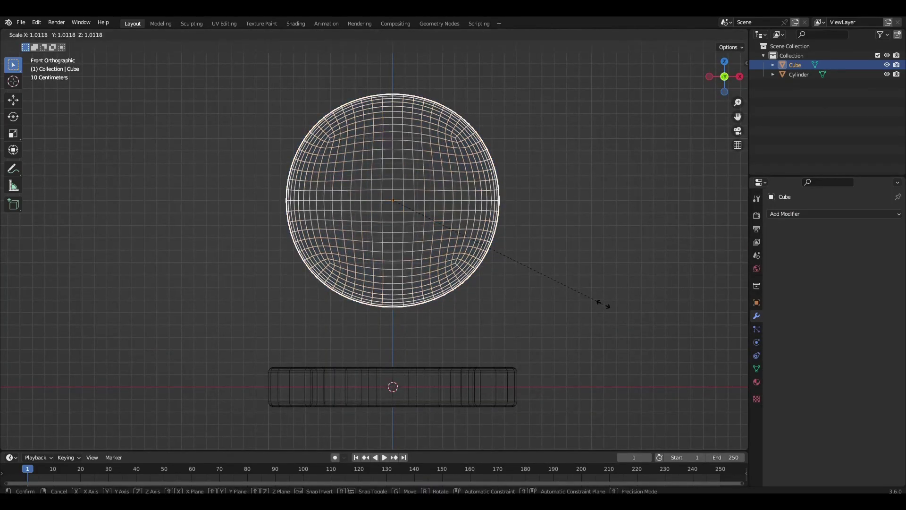
pyautogui.click(605, 304)
# - Move the sphere further up along Z, well above the ring
pyautogui.scroll(-4, 559, 348)
pyautogui.press('g')
pyautogui.press('z')
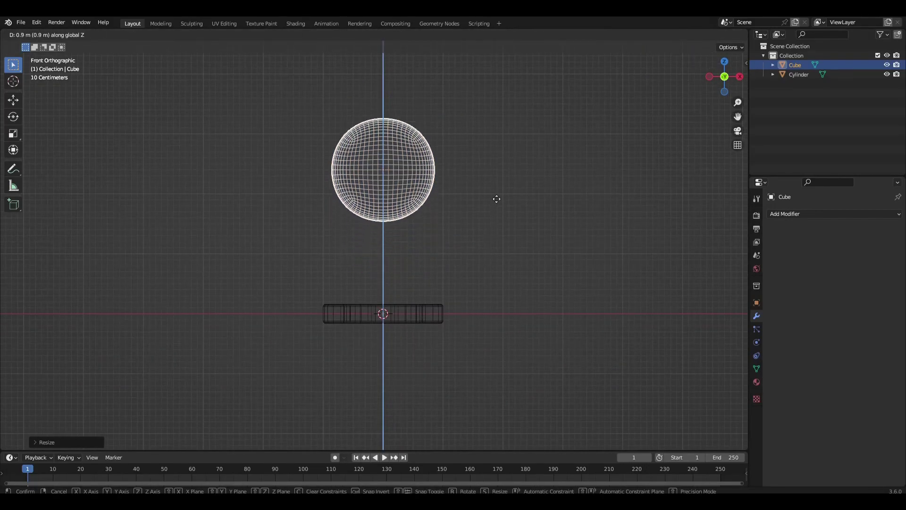
pyautogui.click(464, 204)
pyautogui.scroll(1, 478, 208)
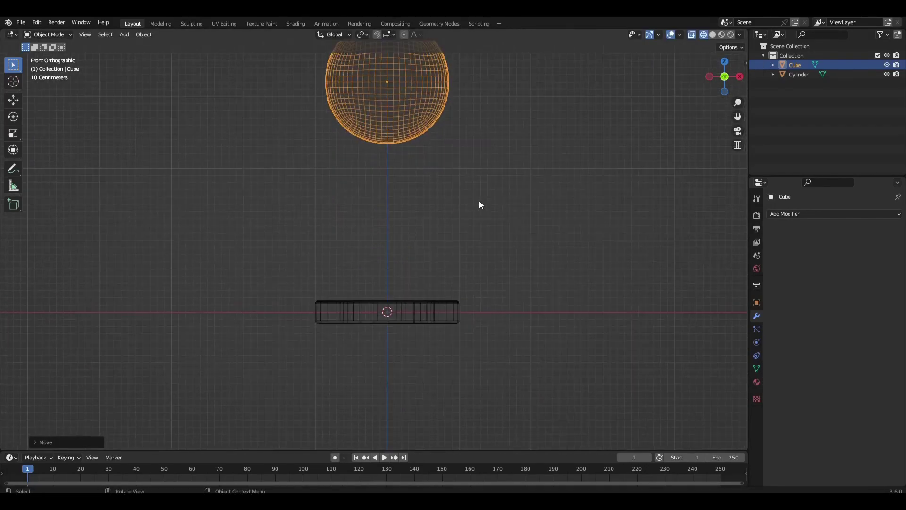
# - Scale the sphere down slightly relative to the ring
pyautogui.moveTo(479, 201); pyautogui.dragTo(444, 257, button='middle')
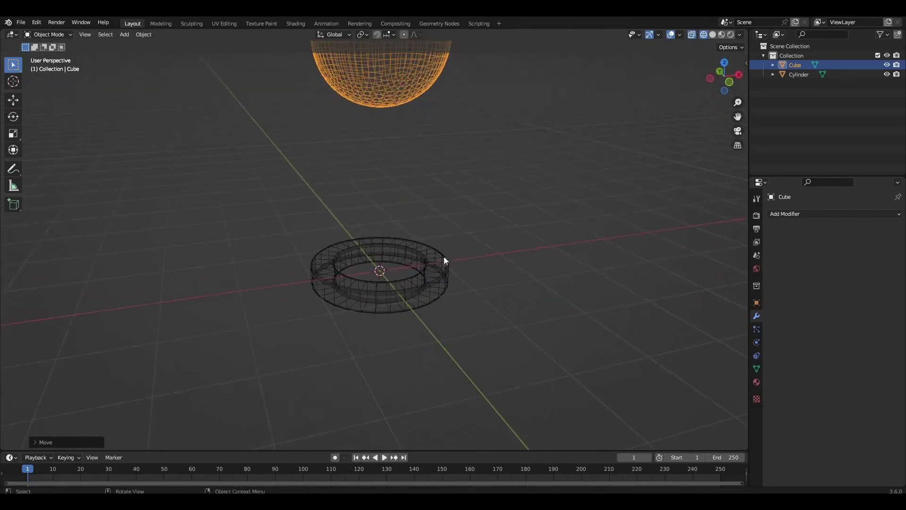
pyautogui.press('s')
pyautogui.click(542, 222)
# - Select the ring and add Collision physics to it
pyautogui.moveTo(542, 222); pyautogui.dragTo(438, 287, button='middle')
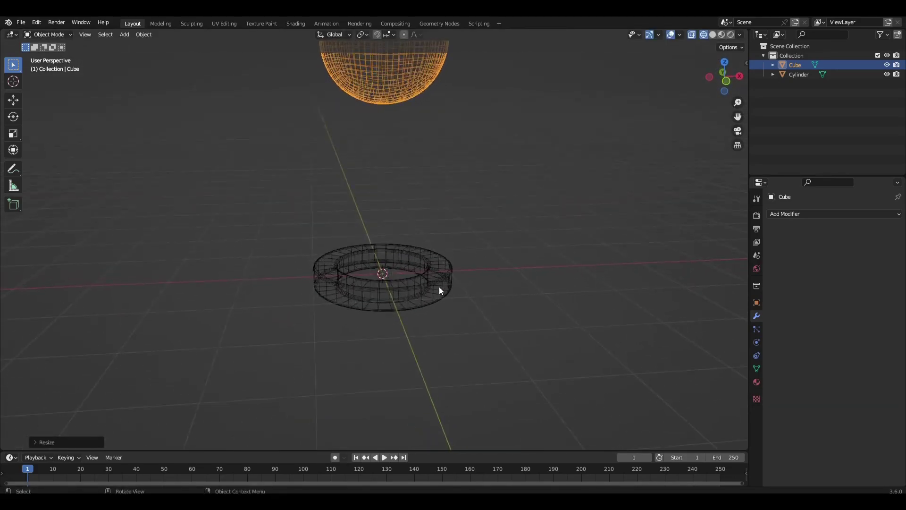
pyautogui.click(439, 288)
pyautogui.click(756, 340)
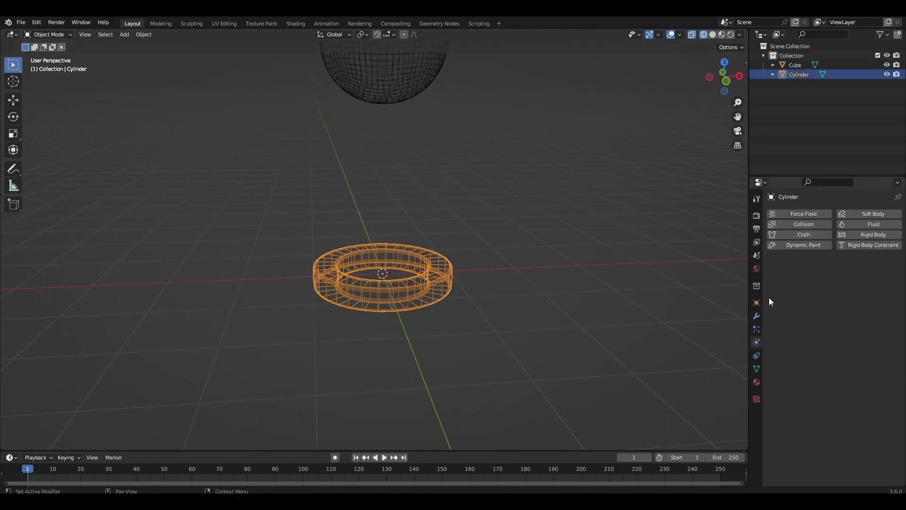
pyautogui.click(797, 224)
# - Add Soft Body physics to the sphere with Goal disabled and Self Collision and edge Stiffness enabled
pyautogui.click(413, 83)
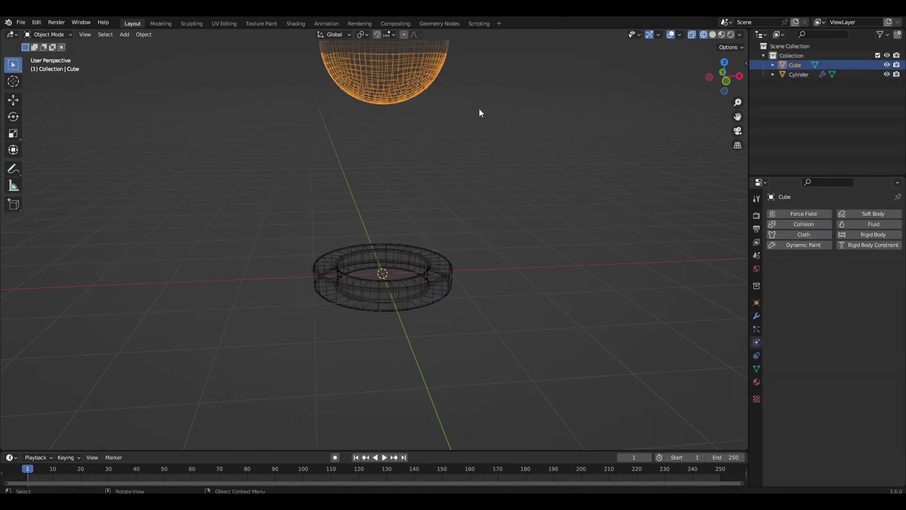
pyautogui.click(858, 215)
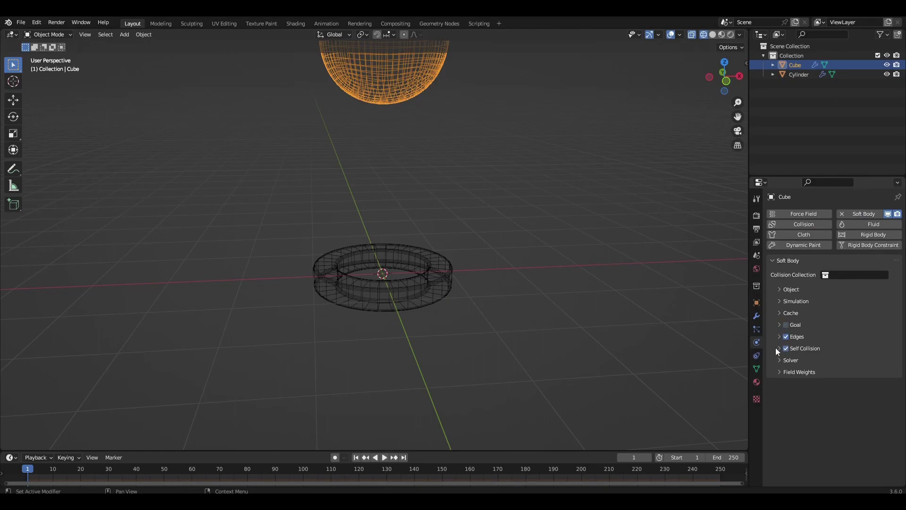
pyautogui.click(778, 336)
pyautogui.scroll(-2, 789, 378)
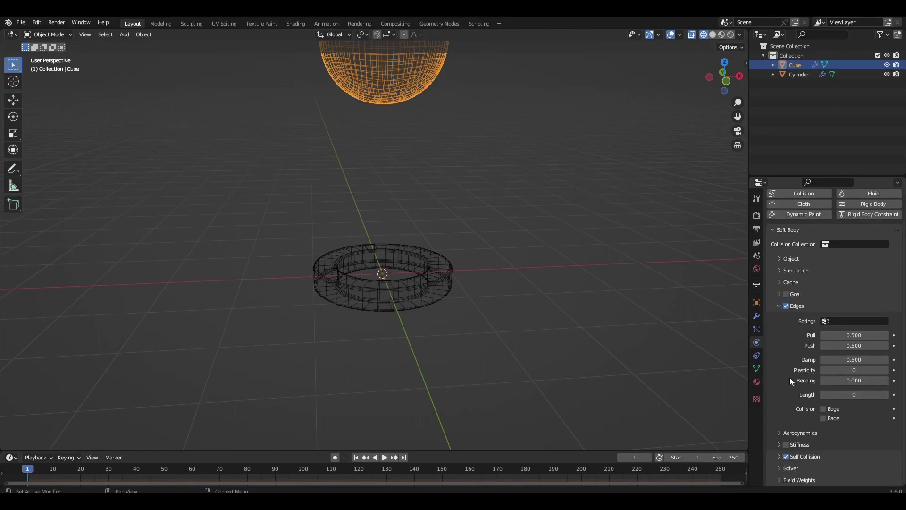
pyautogui.click(786, 445)
# - Set the end frame of both the soft body cache and the scene timeline to 150
pyautogui.click(784, 283)
pyautogui.click(855, 327)
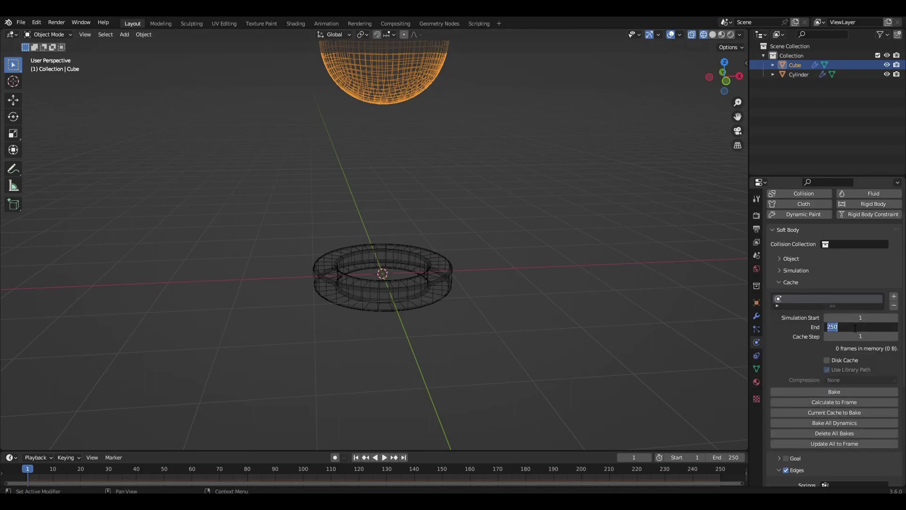
pyautogui.write('150')
pyautogui.press('Return')
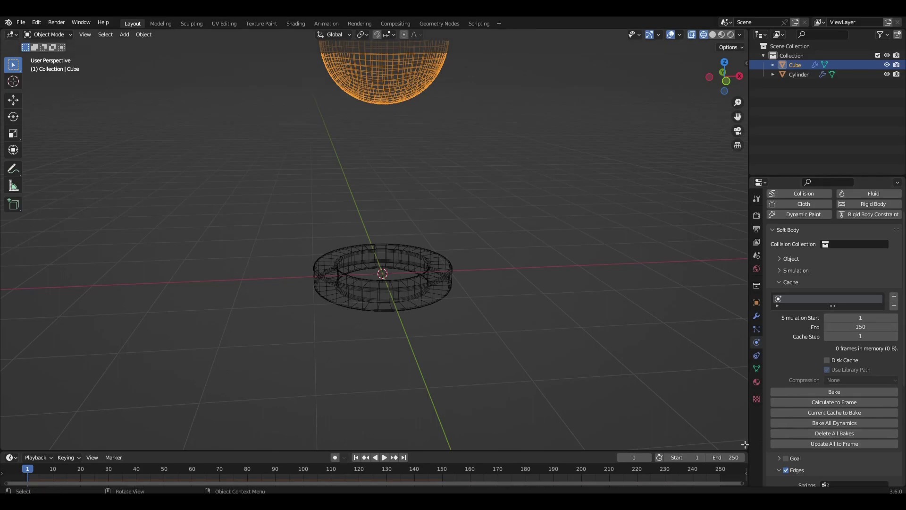
pyautogui.click(731, 456)
pyautogui.write('150')
pyautogui.press('Return')
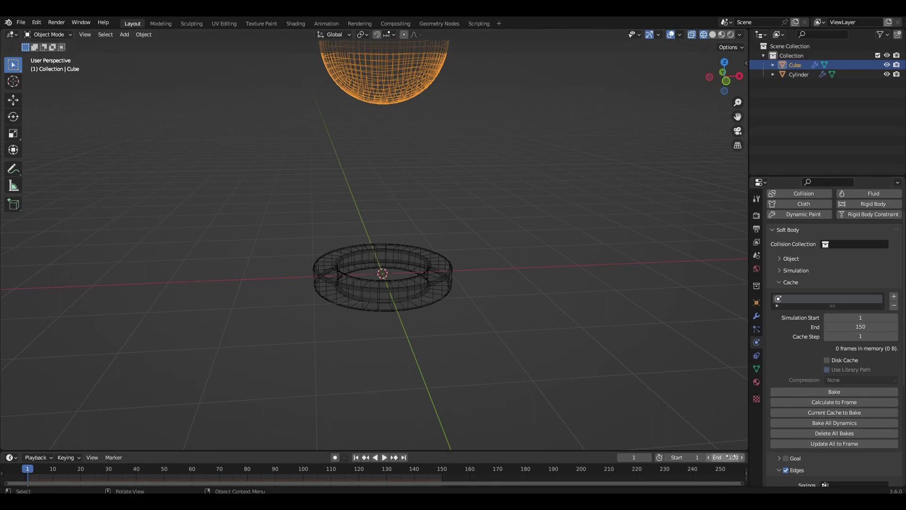
# - Switch the viewport to solid shading and apply Shade Smooth to the sphere
pyautogui.moveTo(720, 352); pyautogui.dragTo(585, 286, button='middle')
pyautogui.click(584, 286)
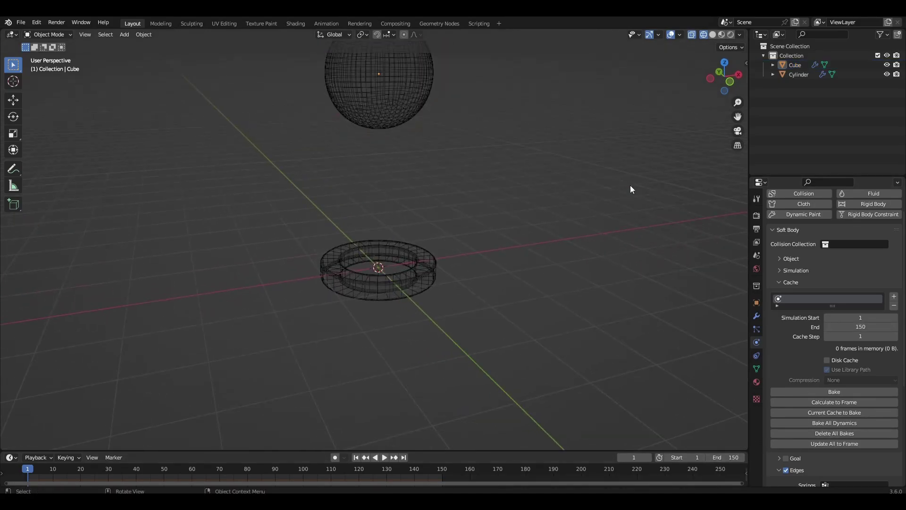
pyautogui.click(713, 35)
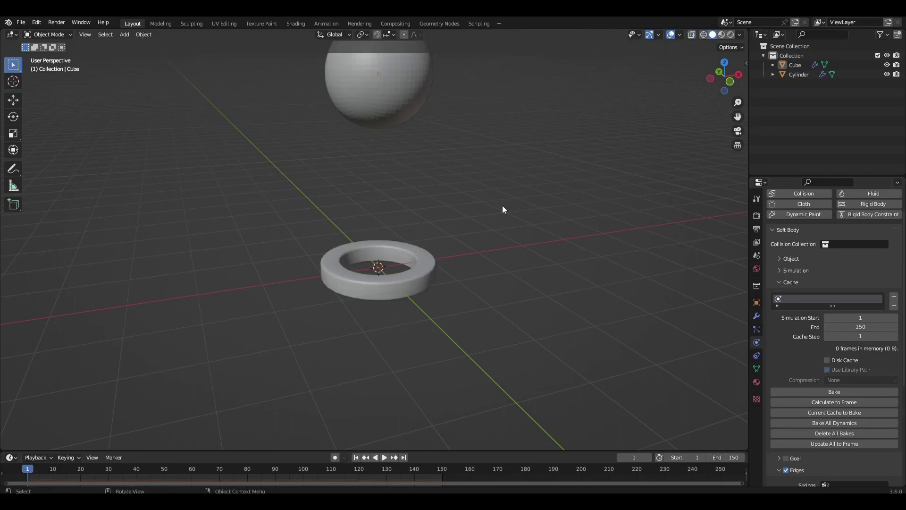
pyautogui.click(394, 59)
pyautogui.rightClick(401, 70)
pyautogui.click(401, 69)
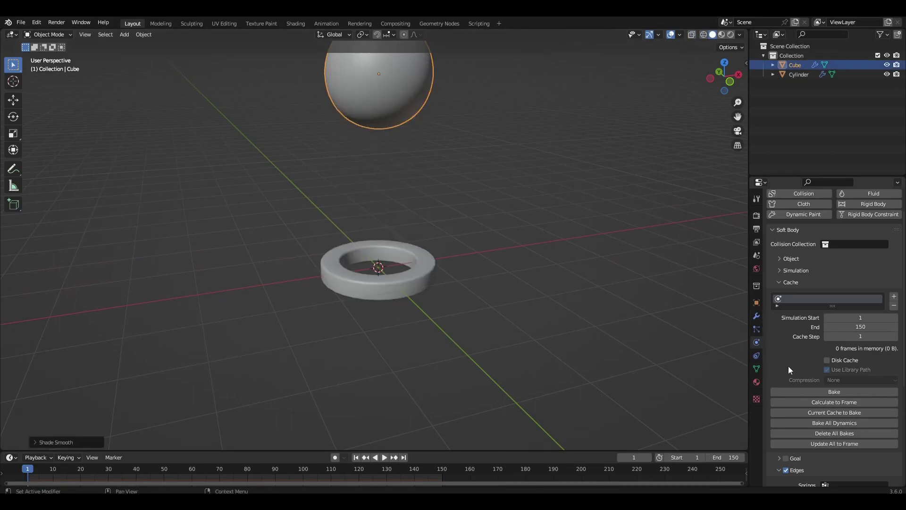
# - Bake the sphere's soft body cache, play the drop through the ring, and return to the first frame
pyautogui.click(800, 391)
pyautogui.press('space')
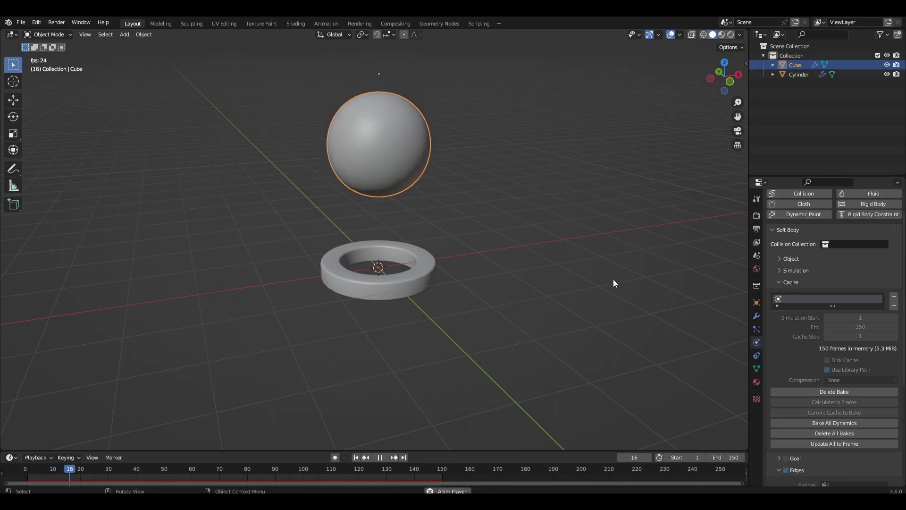
pyautogui.press('space')
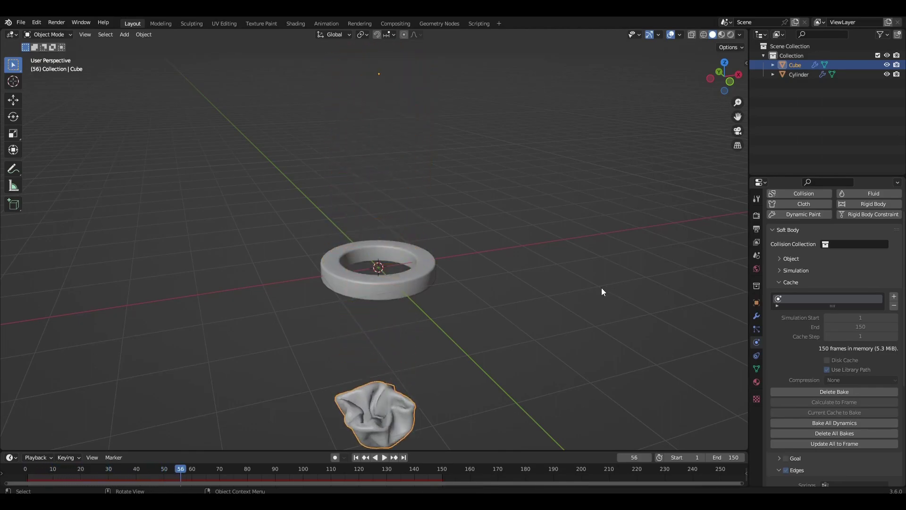
pyautogui.moveTo(602, 288); pyautogui.dragTo(459, 421, button='middle')
pyautogui.click(354, 457)
pyautogui.scroll(1, 458, 279)
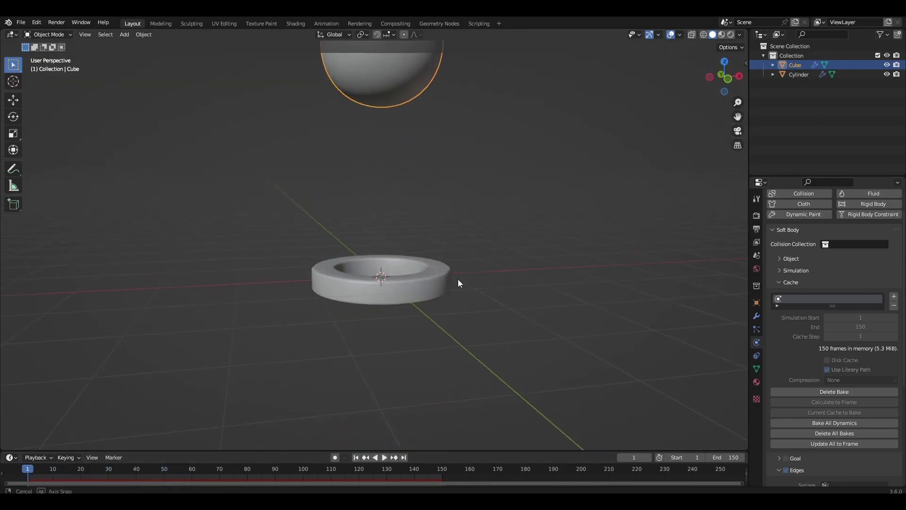
pyautogui.moveTo(458, 279); pyautogui.dragTo(466, 290, button='middle')
# - Add a level 2 Subdivision modifier to the sphere, play back the simulation, and return to the first frame
pyautogui.click(754, 314)
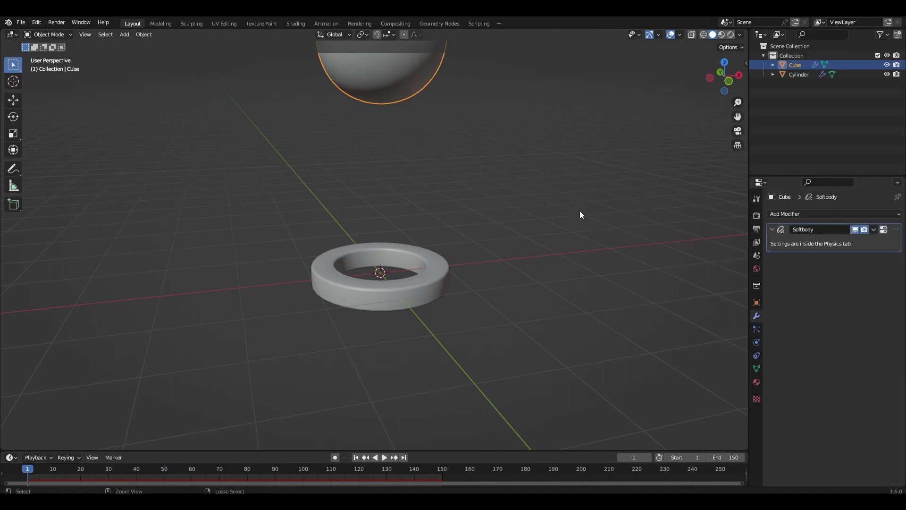
pyautogui.hotkey('ctrl', '2')
pyautogui.press('space')
pyautogui.moveTo(553, 221); pyautogui.dragTo(520, 230, button='middle')
pyautogui.press('space')
pyautogui.scroll(-2, 519, 246)
pyautogui.press('space')
pyautogui.click(356, 456)
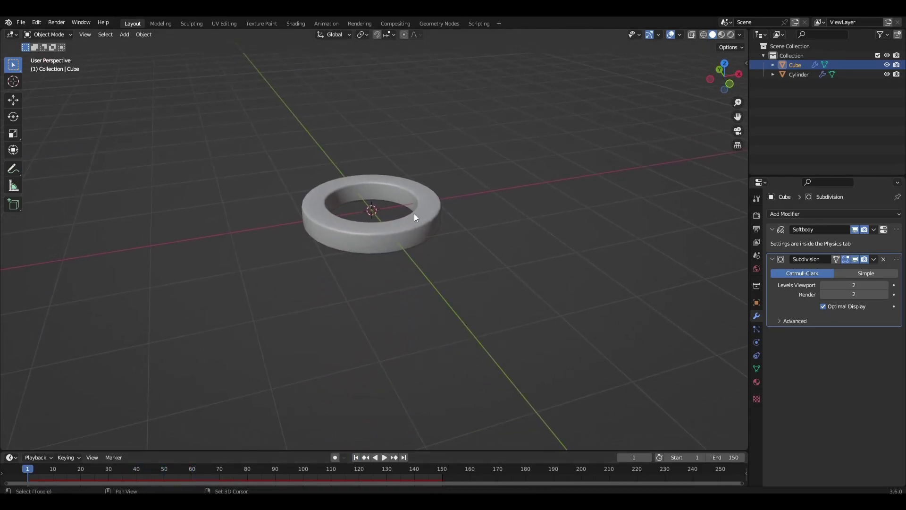
# - Add a plane, scale it up into a large floor, and lower it along Z beneath the ring
pyautogui.hotkey('shift', 'a')
pyautogui.click(455, 213)
pyautogui.press('g')
pyautogui.press('z')
pyautogui.click(450, 308)
pyautogui.scroll(-6, 450, 308)
pyautogui.press('s')
pyautogui.click(455, 310)
pyautogui.press('g')
pyautogui.press('z')
pyautogui.click(465, 369)
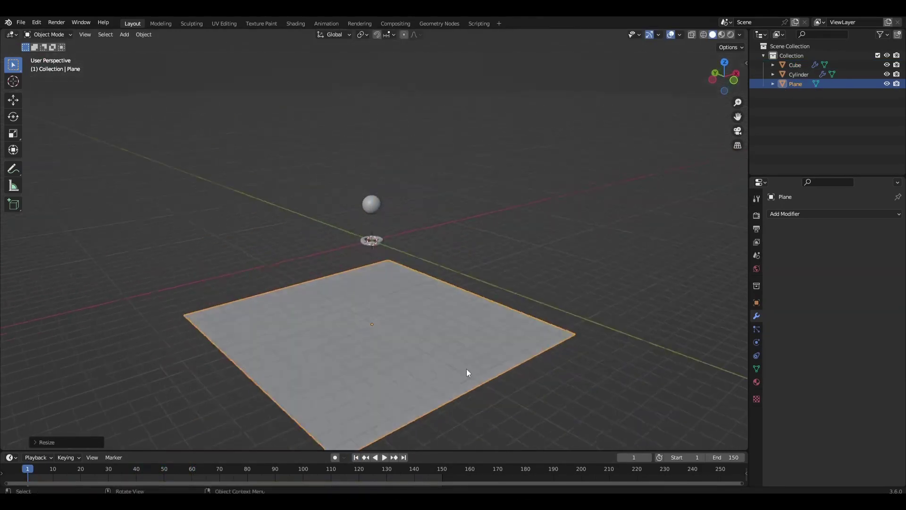
# - Shape the plane into a corner backdrop with two raised walls and bevelled inner edges, and apply Shade Smooth
pyautogui.press('Tab')
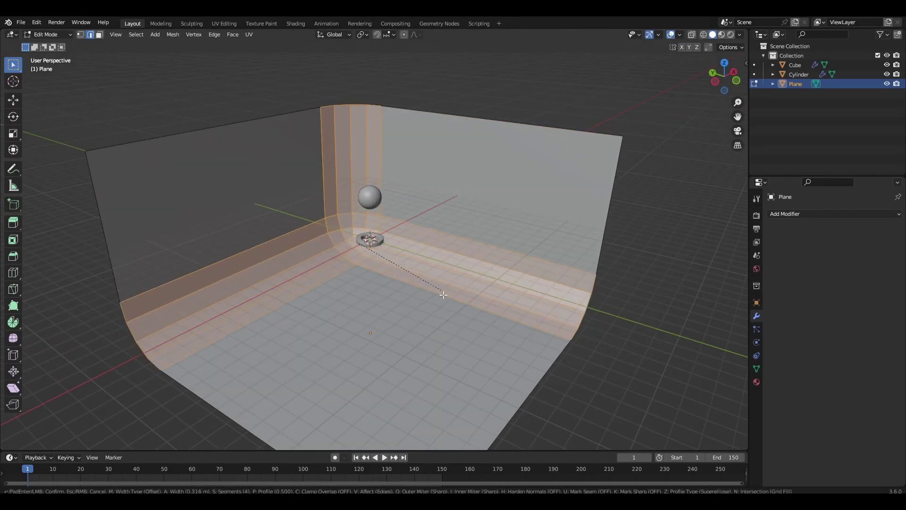
pyautogui.press('Tab')
pyautogui.rightClick(426, 296)
pyautogui.click(425, 295)
pyautogui.scroll(6, 431, 280)
# - Switch the viewport to material preview and give the backdrop a new material with black base color and roughness 0.2
pyautogui.click(721, 34)
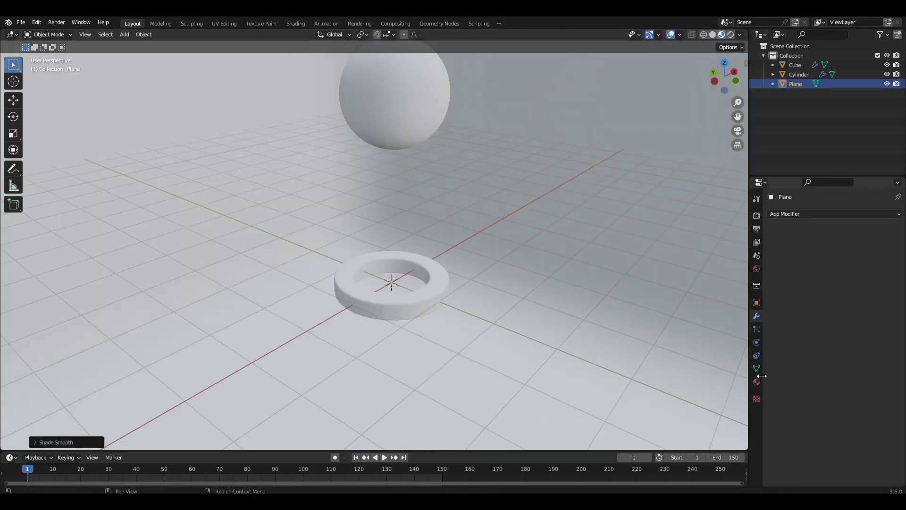
pyautogui.click(757, 381)
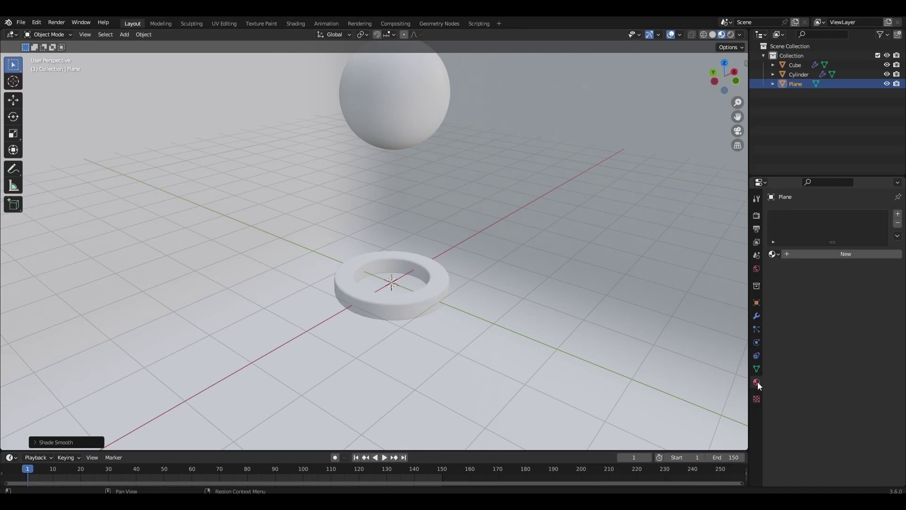
pyautogui.click(792, 254)
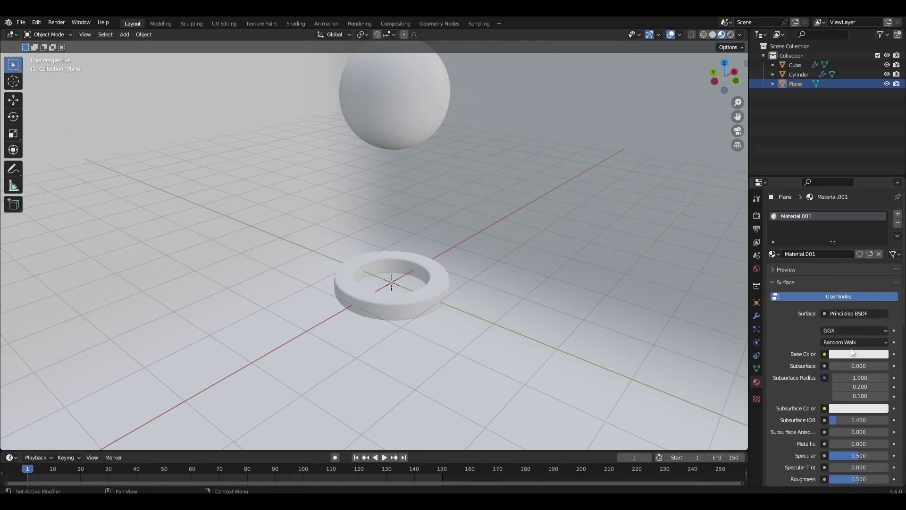
pyautogui.click(852, 353)
pyautogui.moveTo(882, 281); pyautogui.dragTo(882, 289)
pyautogui.scroll(-4, 853, 410)
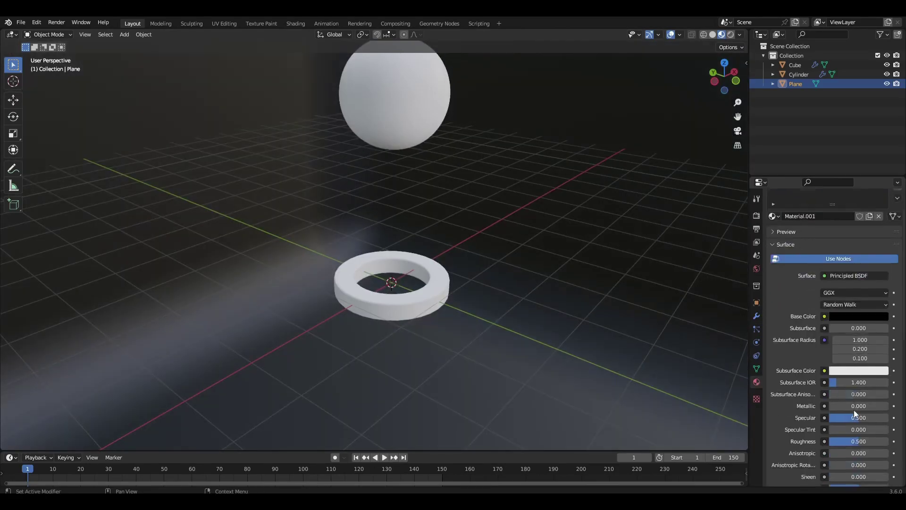
pyautogui.moveTo(847, 404); pyautogui.dragTo(830, 403)
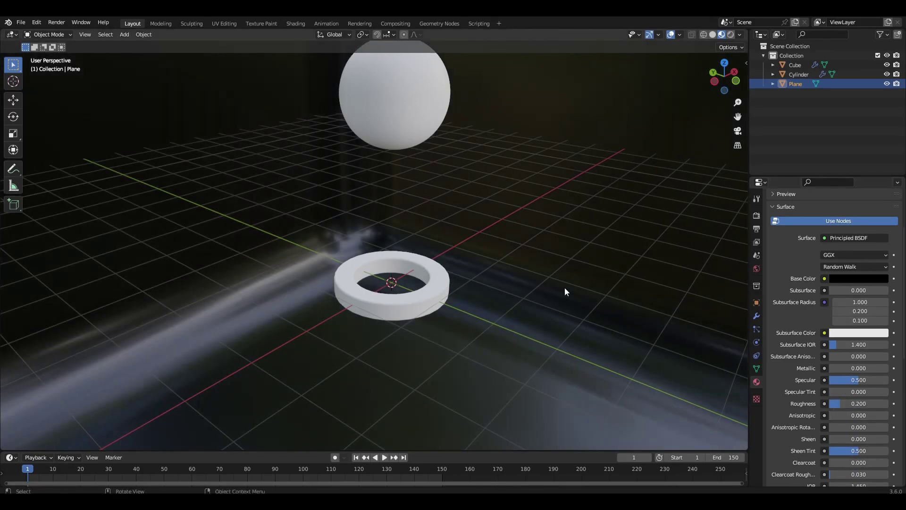
# - Select the ring, enlarge the timeline area into a Shader Editor, and create a new material for the ring
pyautogui.keyDown('shift'); pyautogui.moveTo(465, 205); pyautogui.dragTo(444, 207, button='middle'); pyautogui.keyUp('shift')
pyautogui.click(422, 297)
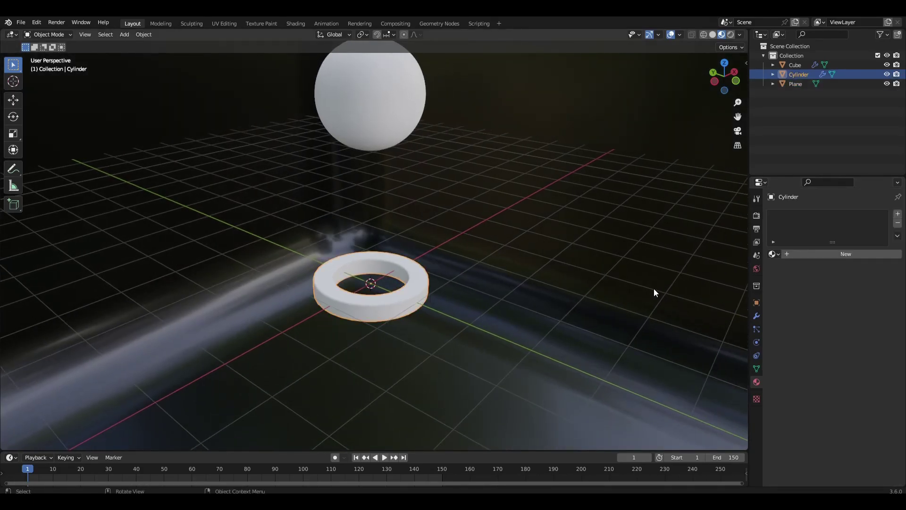
pyautogui.moveTo(433, 449); pyautogui.dragTo(424, 97)
pyautogui.click(10, 102)
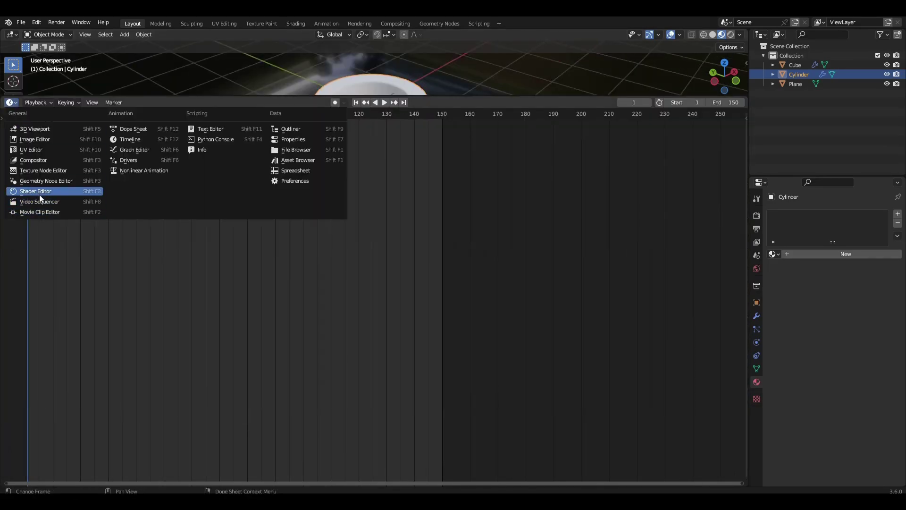
pyautogui.click(40, 191)
pyautogui.click(382, 102)
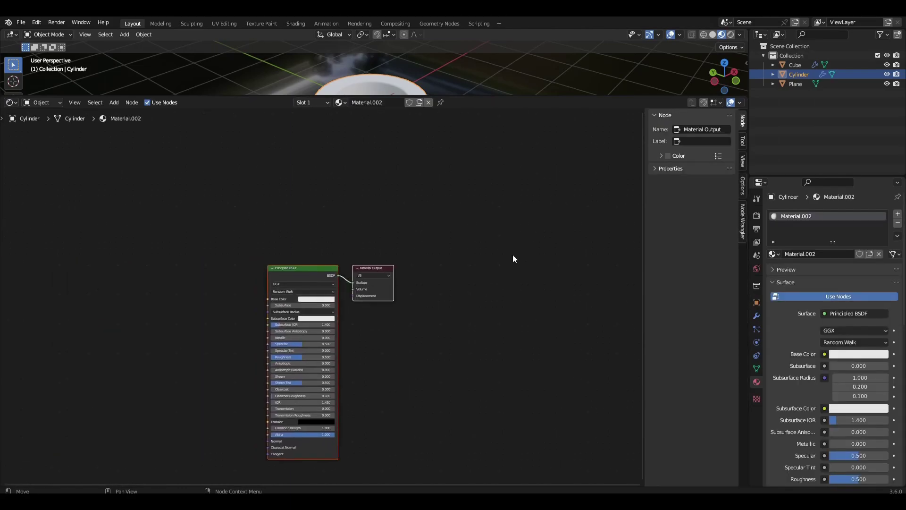
# - Replace the ring material's Principled BSDF with a Mix Shader connected to the Material Output's Surface input
pyautogui.click(300, 263)
pyautogui.press('x')
pyautogui.hotkey('shift', 'a')
pyautogui.write('mi')
pyautogui.click(306, 300)
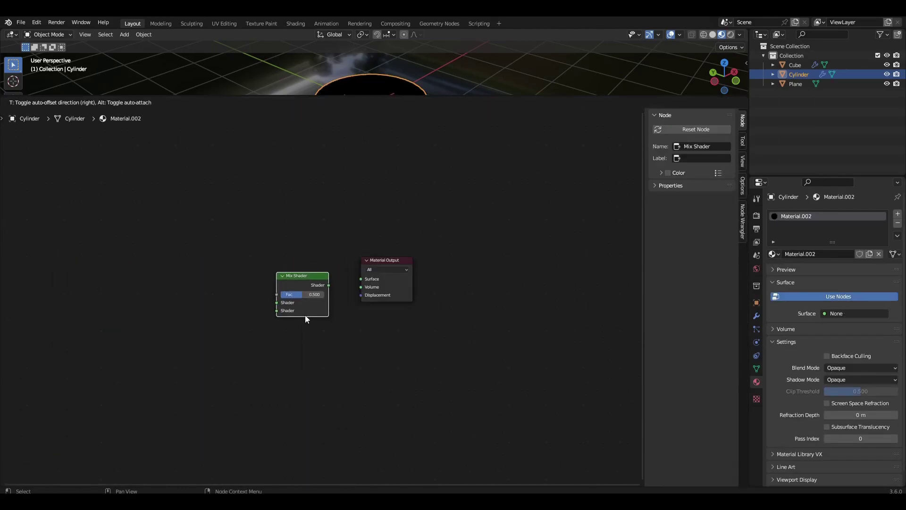
pyautogui.click(305, 315)
pyautogui.moveTo(328, 284); pyautogui.dragTo(360, 279)
pyautogui.moveTo(325, 288); pyautogui.dragTo(431, 292, button='middle')
# - Add a Glass BSDF node and connect it to the Mix Shader's first Shader input
pyautogui.scroll(2, 376, 298)
pyautogui.hotkey('shift', 'a')
pyautogui.click(376, 297)
pyautogui.write('glas')
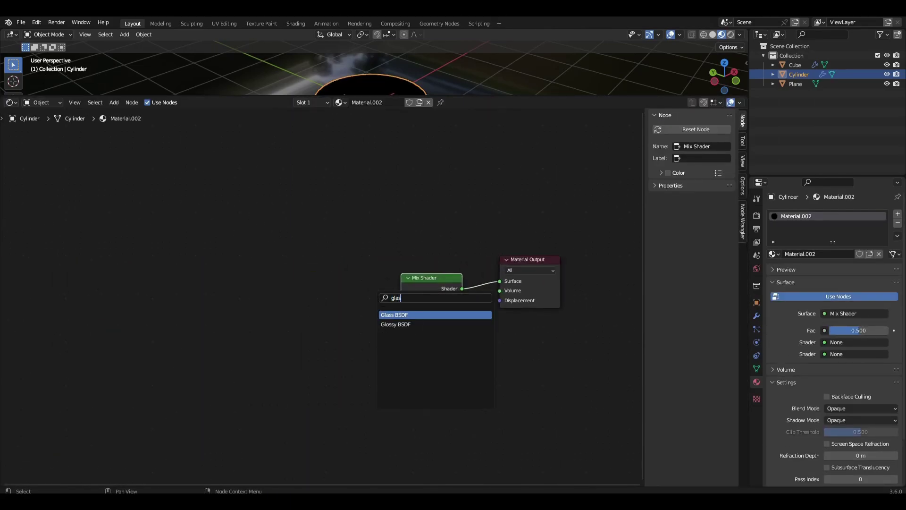
pyautogui.click(422, 315)
pyautogui.click(346, 300)
pyautogui.moveTo(365, 289); pyautogui.dragTo(331, 283)
# - Add a Transparent BSDF node and connect it to the Mix Shader's second Shader input
pyautogui.hotkey('shift', 'a')
pyautogui.click(356, 360)
pyautogui.write('tra')
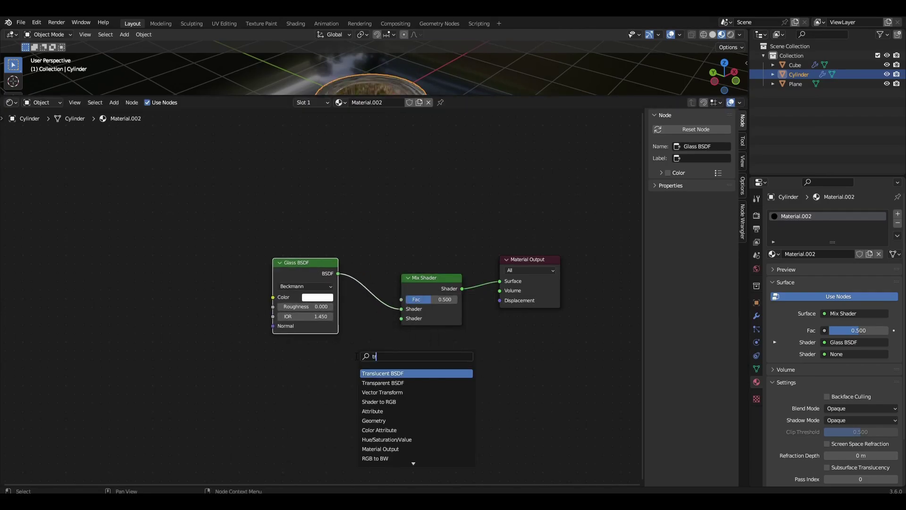
pyautogui.click(370, 383)
pyautogui.click(327, 388)
pyautogui.moveTo(373, 369); pyautogui.dragTo(401, 319)
# - Add a Light Path node, connect its Transparent Depth output to the Mix Shader's Fac, and enlarge the viewport
pyautogui.moveTo(373, 197); pyautogui.dragTo(353, 295, button='middle')
pyautogui.scroll(-3, 353, 295)
pyautogui.hotkey('shift', 'a')
pyautogui.write('lig')
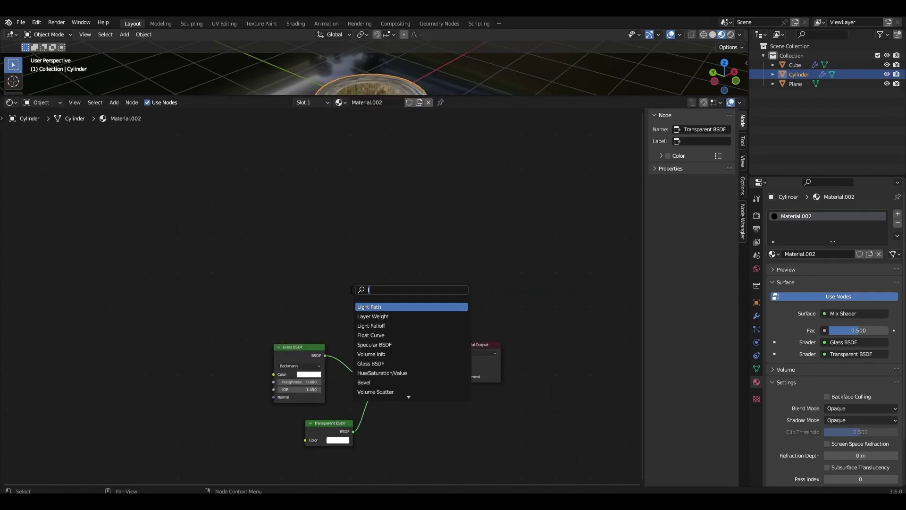
pyautogui.press('Return')
pyautogui.click(293, 236)
pyautogui.moveTo(331, 313); pyautogui.dragTo(375, 376)
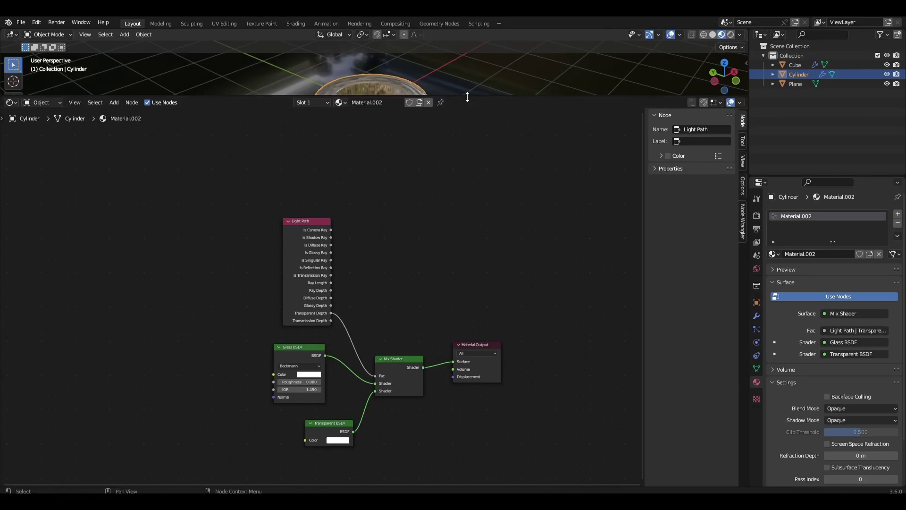
pyautogui.moveTo(467, 97); pyautogui.dragTo(423, 189)
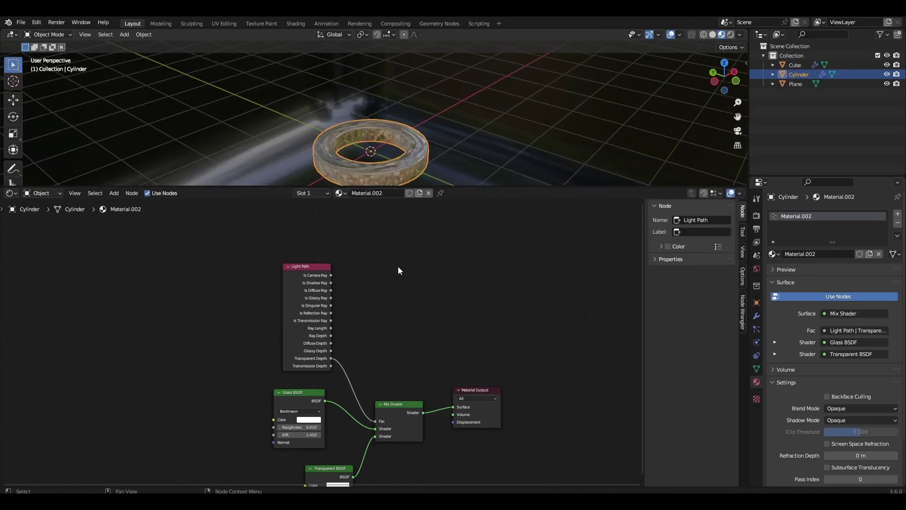
pyautogui.moveTo(454, 185); pyautogui.dragTo(415, 418)
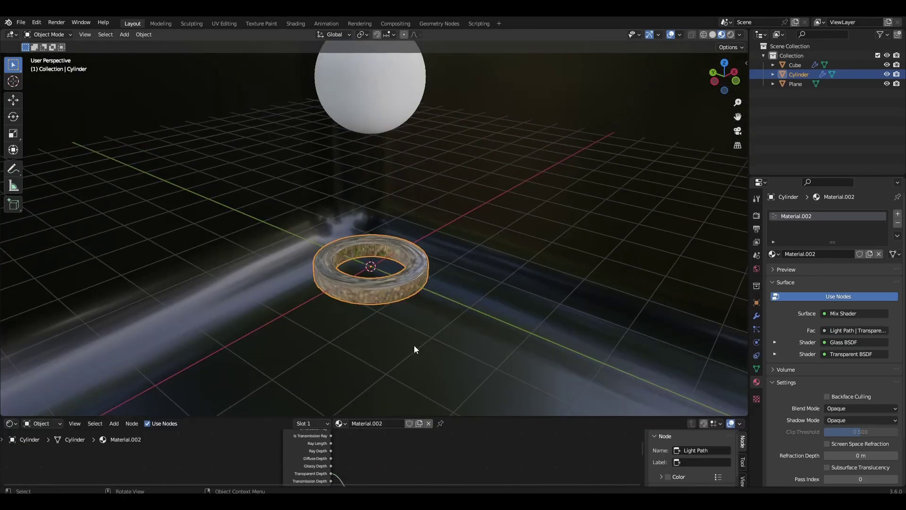
# - Select the sphere and create a new material for it, with both the sphere and its nodes in view
pyautogui.click(385, 93)
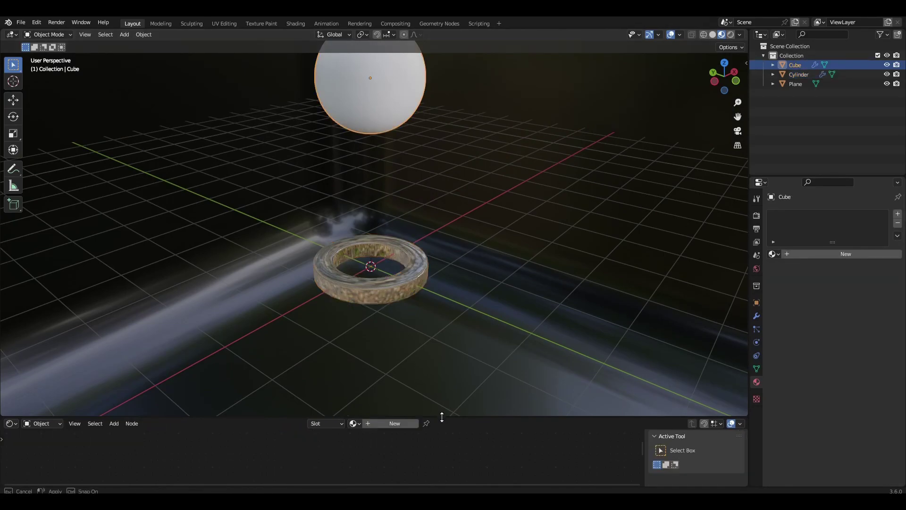
pyautogui.moveTo(442, 417); pyautogui.dragTo(404, 210)
pyautogui.click(395, 216)
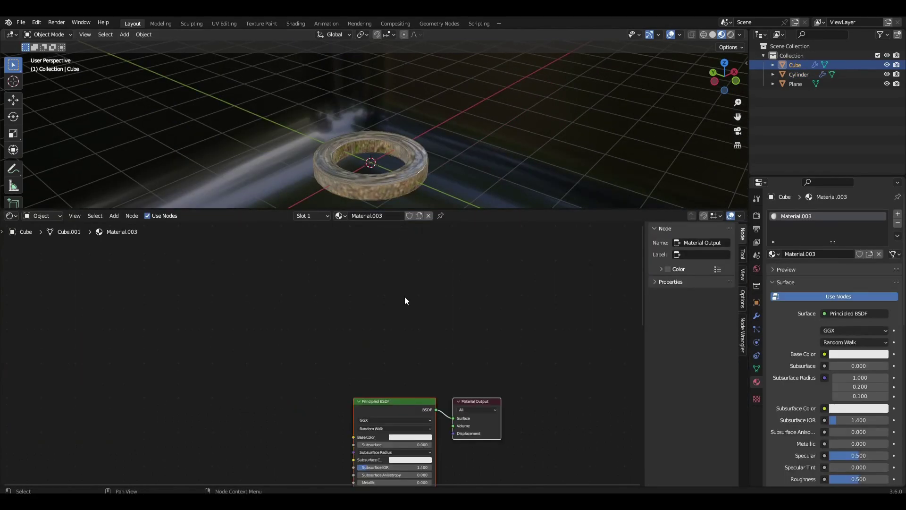
pyautogui.scroll(5, 405, 300)
pyautogui.scroll(-3, 496, 309)
pyautogui.moveTo(463, 286); pyautogui.dragTo(442, 353, button='middle')
pyautogui.moveTo(472, 208); pyautogui.dragTo(453, 315)
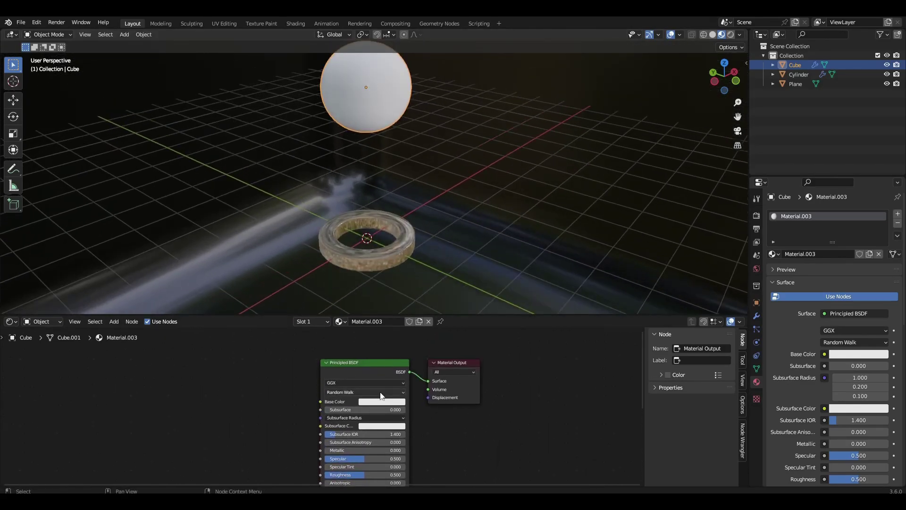
# - Set the sphere material's base color to orange with hue 0.027 and full saturation, and its roughness to 0.2
pyautogui.click(378, 401)
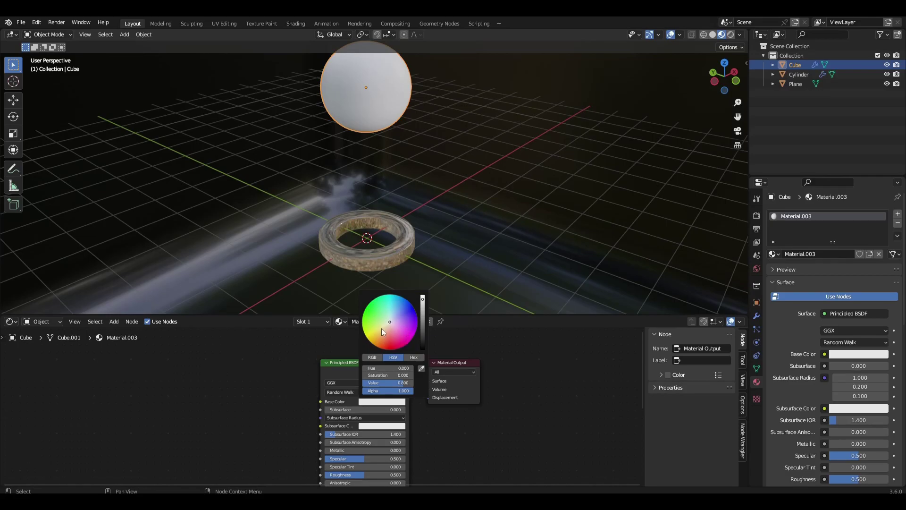
pyautogui.moveTo(383, 331); pyautogui.dragTo(379, 347)
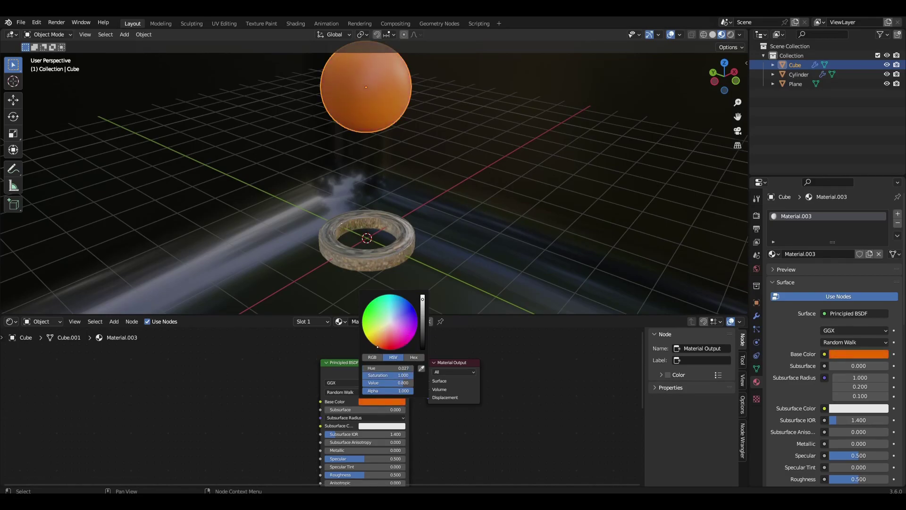
pyautogui.scroll(4, 408, 405)
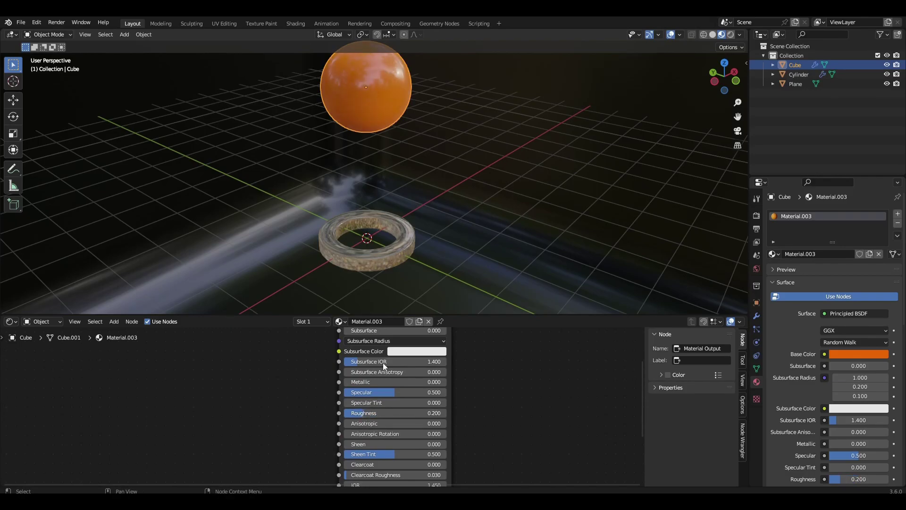
# - Play the animation close up to preview the orange sphere falling into the glass ring
pyautogui.moveTo(427, 193); pyautogui.dragTo(431, 178, button='middle')
pyautogui.scroll(2, 423, 223)
pyautogui.keyDown('shift'); pyautogui.moveTo(423, 223); pyautogui.dragTo(431, 188, button='middle'); pyautogui.keyUp('shift')
pyautogui.scroll(1, 432, 189)
pyautogui.press('space')
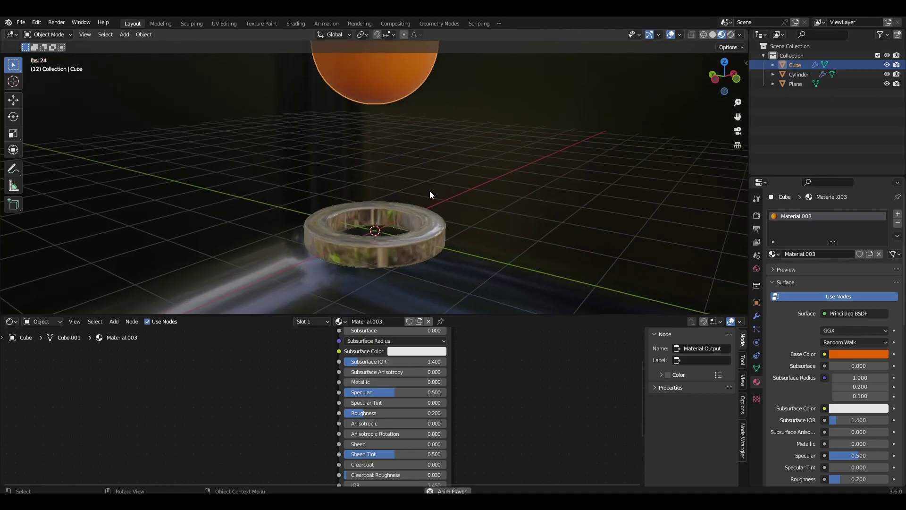
# - Switch to rendered shading, set the render engine to Cycles on GPU Compute, and enable viewport denoising
pyautogui.click(730, 35)
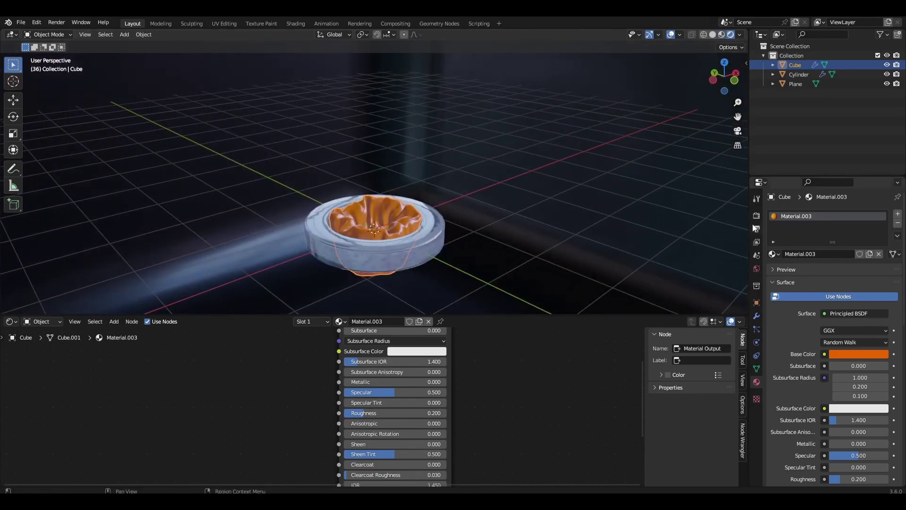
pyautogui.click(756, 216)
pyautogui.click(845, 214)
pyautogui.click(835, 250)
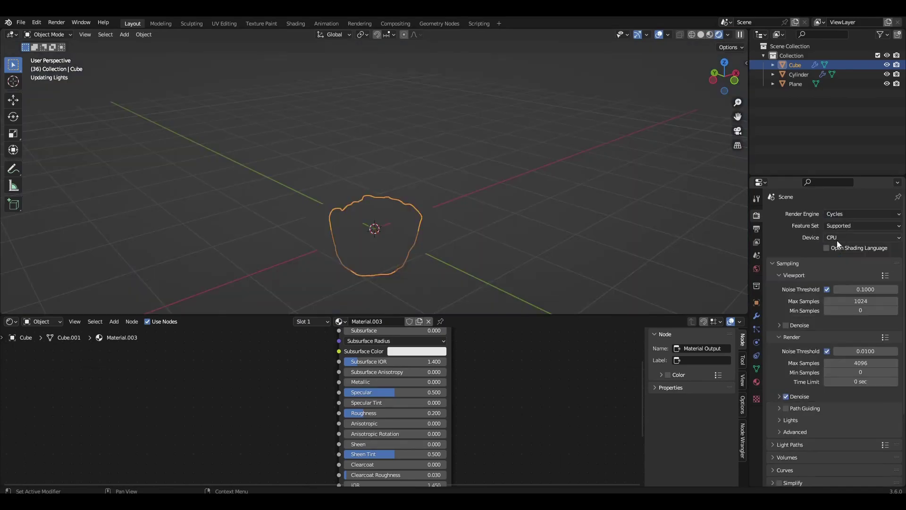
pyautogui.click(836, 237)
pyautogui.click(833, 257)
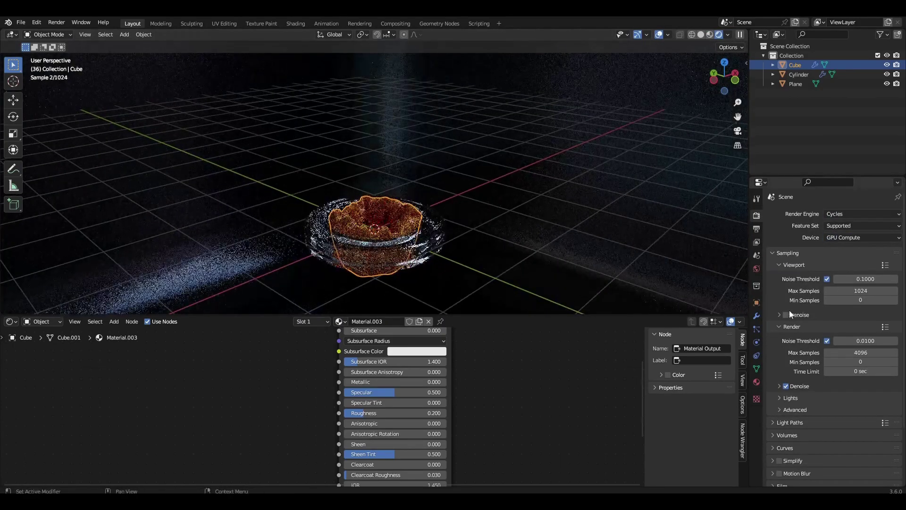
pyautogui.click(787, 314)
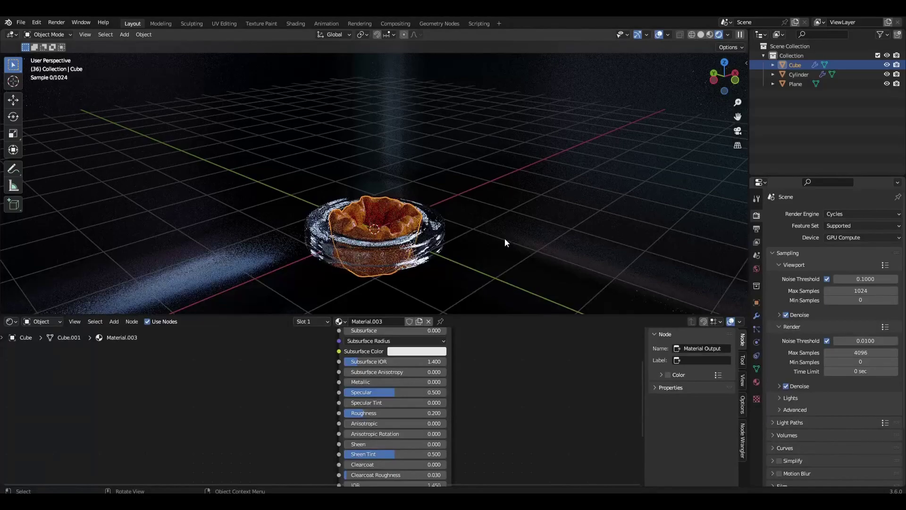
# - Change the lower editor to a Timeline at frame 1 and split off a Shader Editor above it
pyautogui.click(10, 321)
pyautogui.click(126, 359)
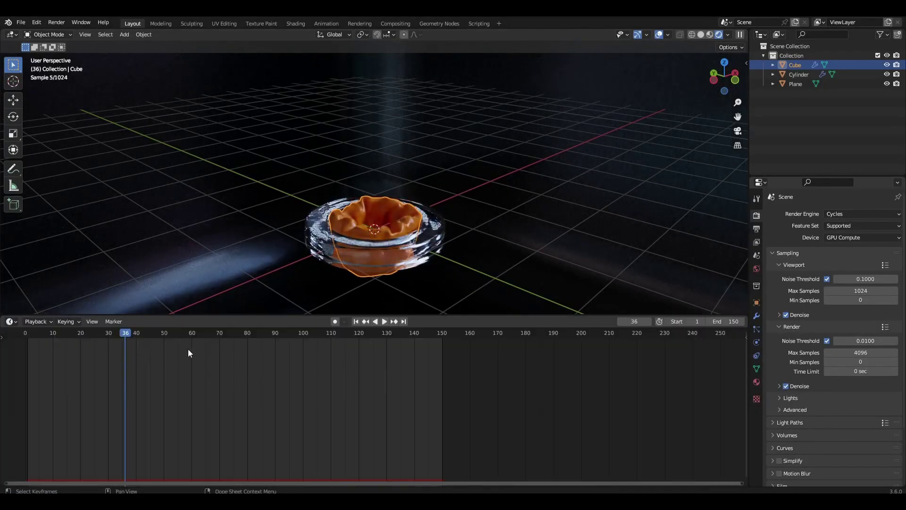
pyautogui.click(356, 321)
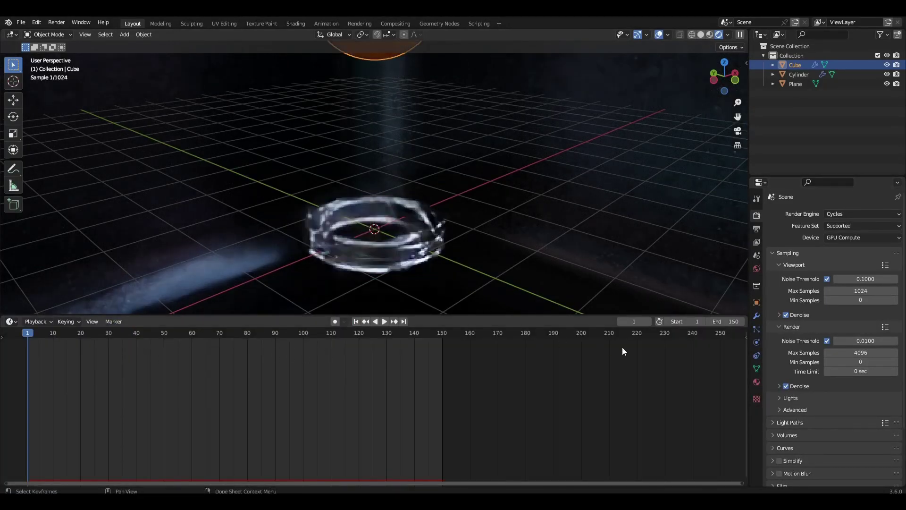
pyautogui.moveTo(749, 312); pyautogui.dragTo(736, 257)
pyautogui.click(12, 262)
pyautogui.click(33, 352)
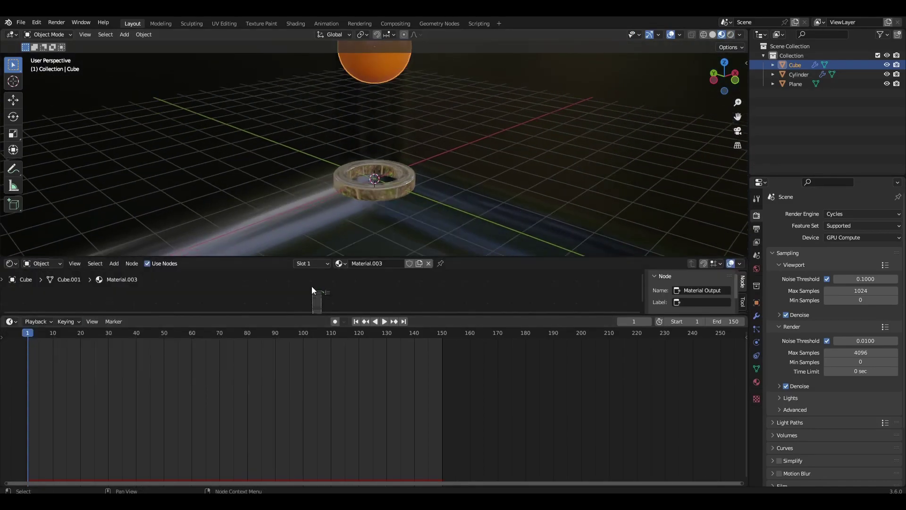
# - Keyframe the sphere material's base color as orange at frame 1 and purple at frame 30
pyautogui.scroll(10, 368, 292)
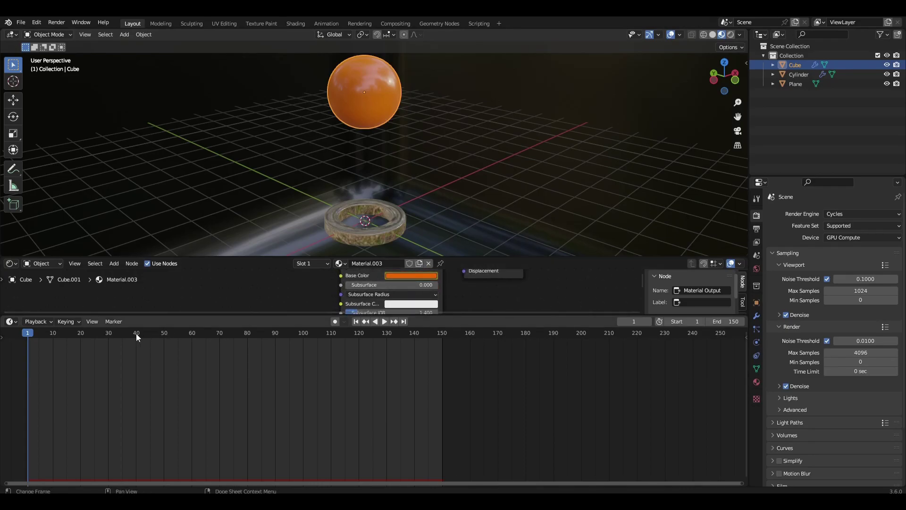
pyautogui.click(108, 332)
pyautogui.moveTo(395, 208)
pyautogui.mouseDown(button='middle')
pyautogui.moveTo(398, 179)
pyautogui.moveTo(400, 197)
pyautogui.mouseUp(button='middle')
pyautogui.click(411, 276)
pyautogui.click(440, 187)
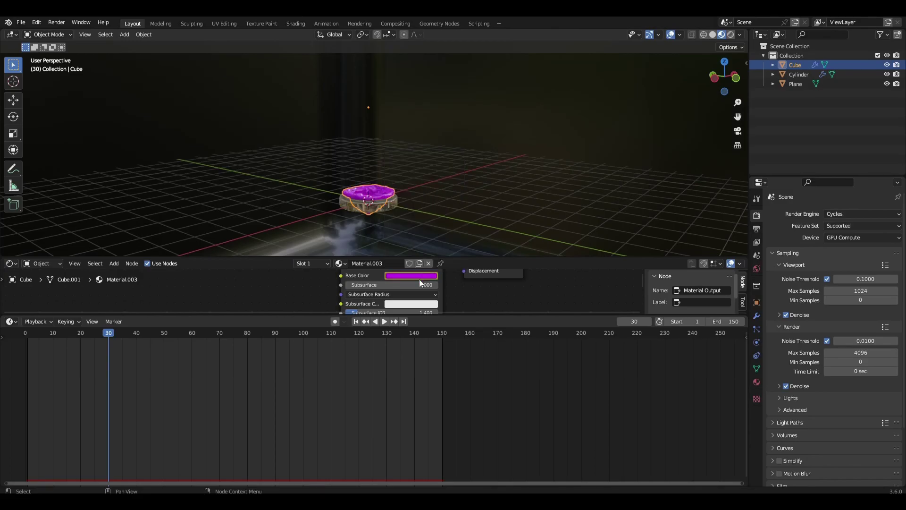
# - Keyframe another base color on the sphere material at frame 60 and play the animation from the first frame
pyautogui.click(191, 333)
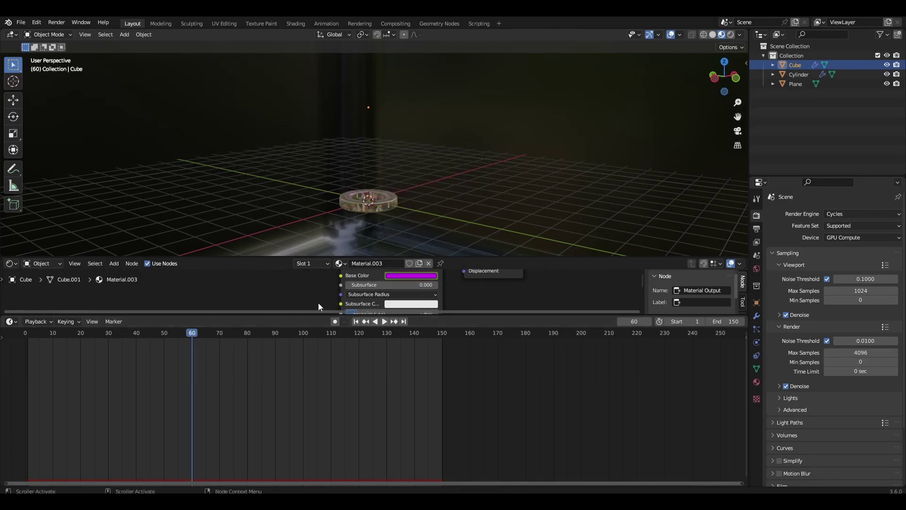
pyautogui.click(410, 275)
pyautogui.click(409, 214)
pyautogui.click(357, 322)
pyautogui.press('space')
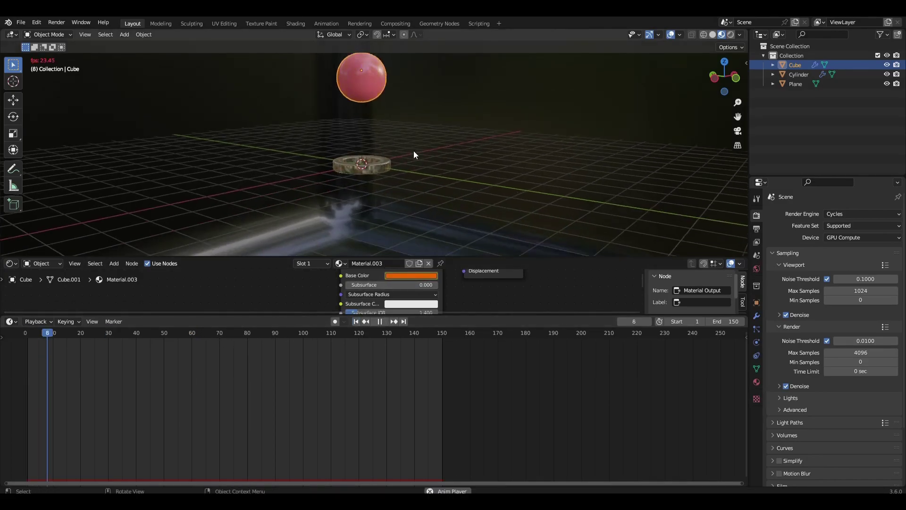